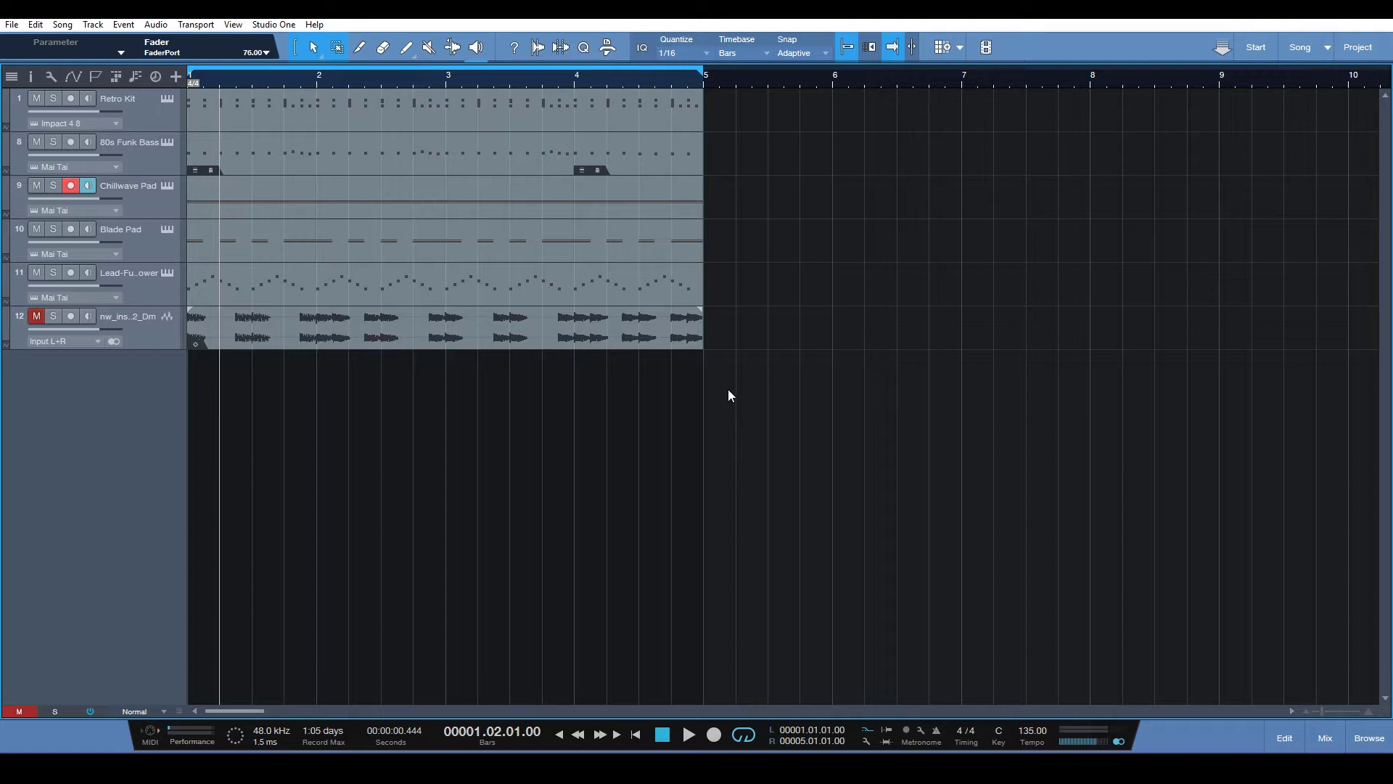
Step: Add a chord track above the instrument tracks and play the song from bar 1
{"action": "left_click", "coordinate": [133, 87]}
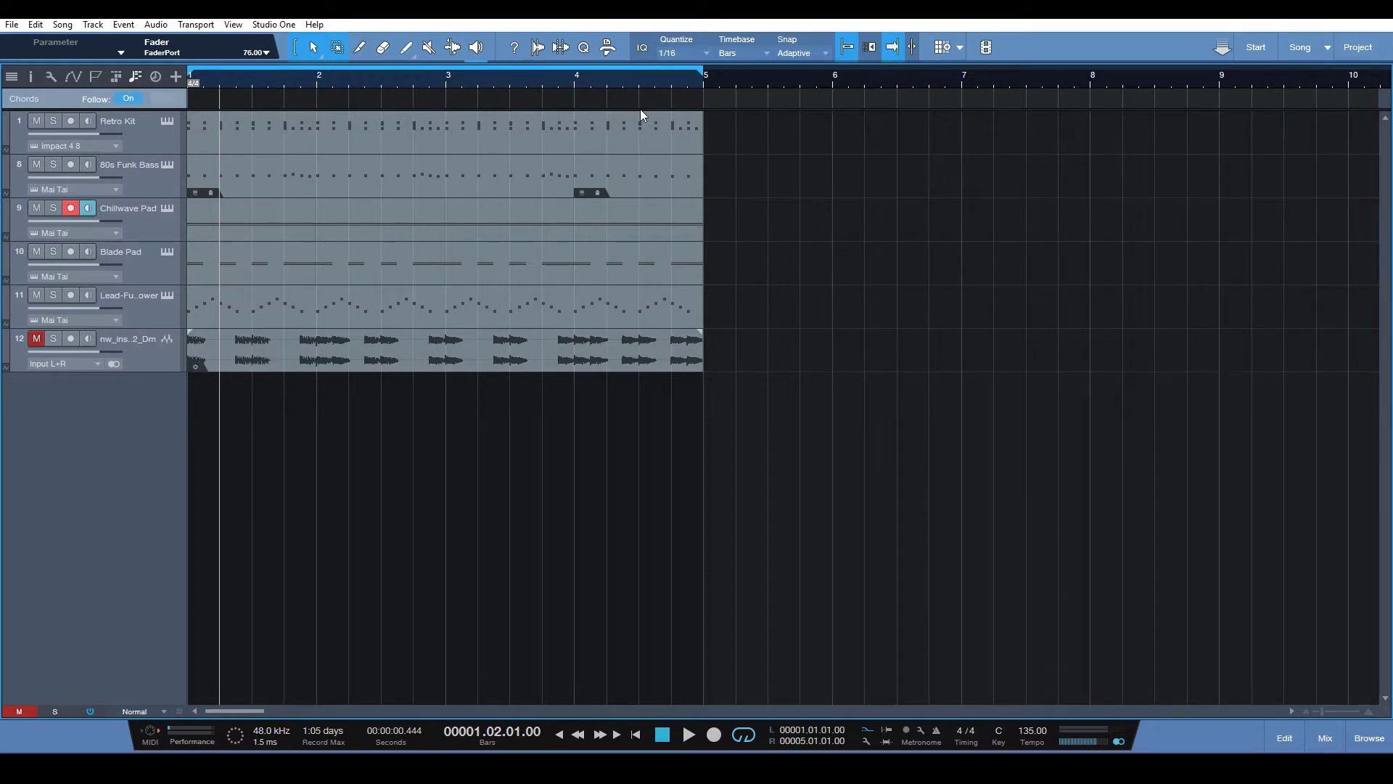
{"action": "key", "text": "comma"}
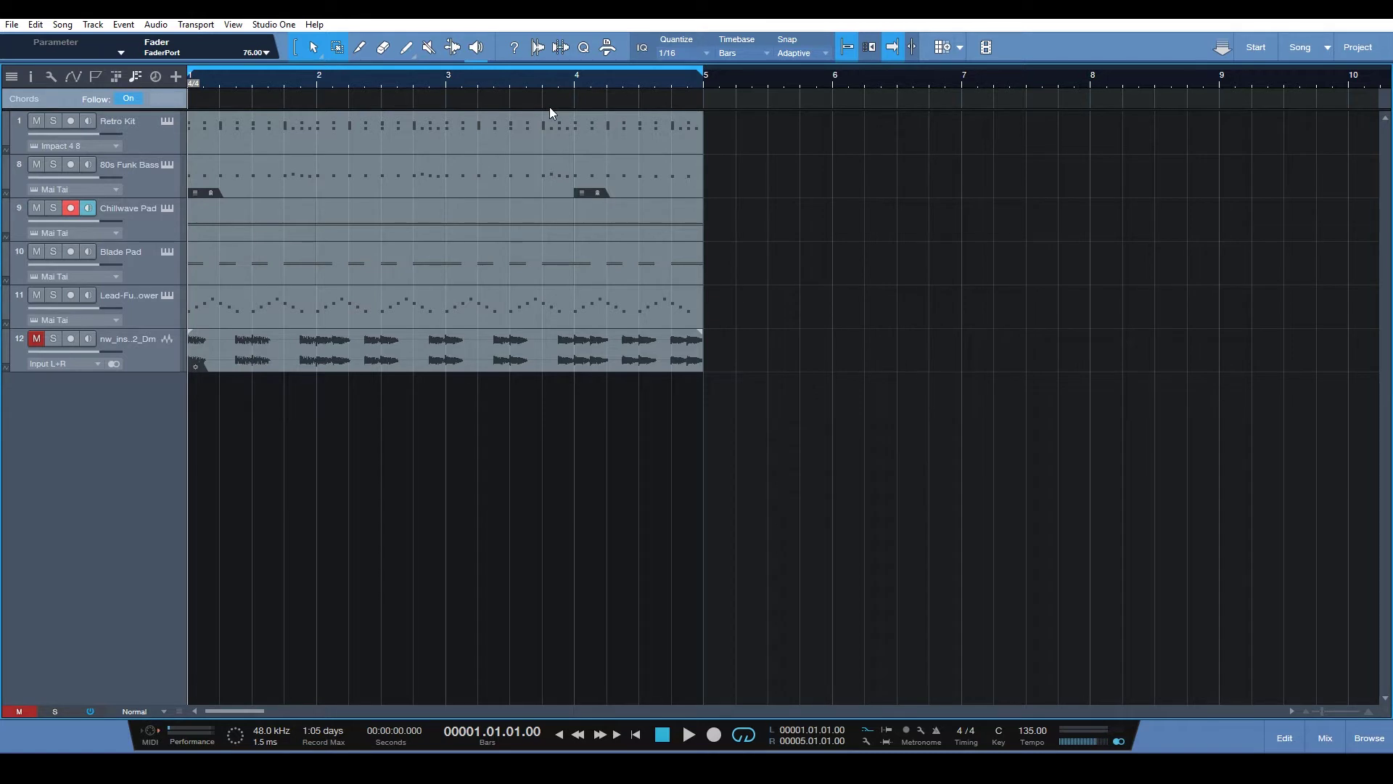
{"action": "key", "text": "space"}
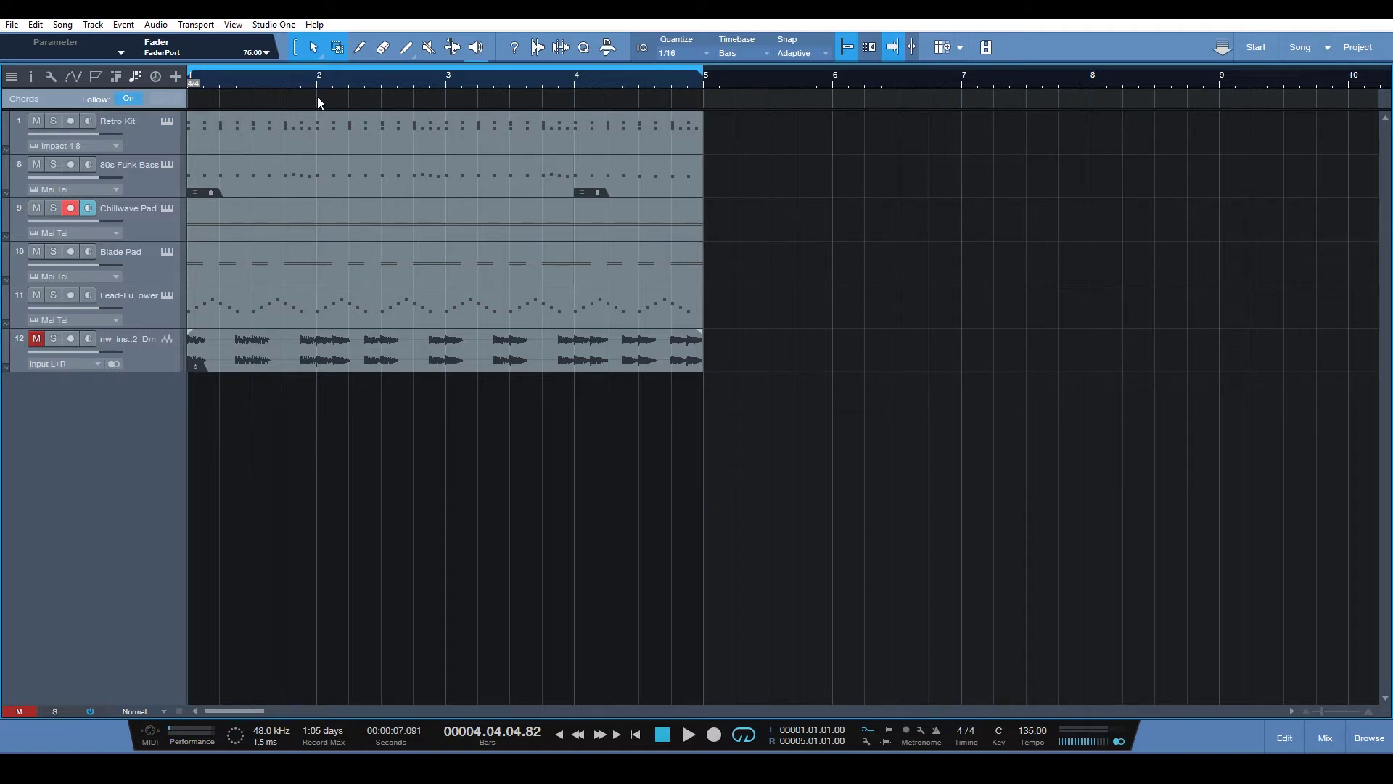
Step: Show the chord and key signature details in the Inspector
{"action": "key", "text": "F4"}
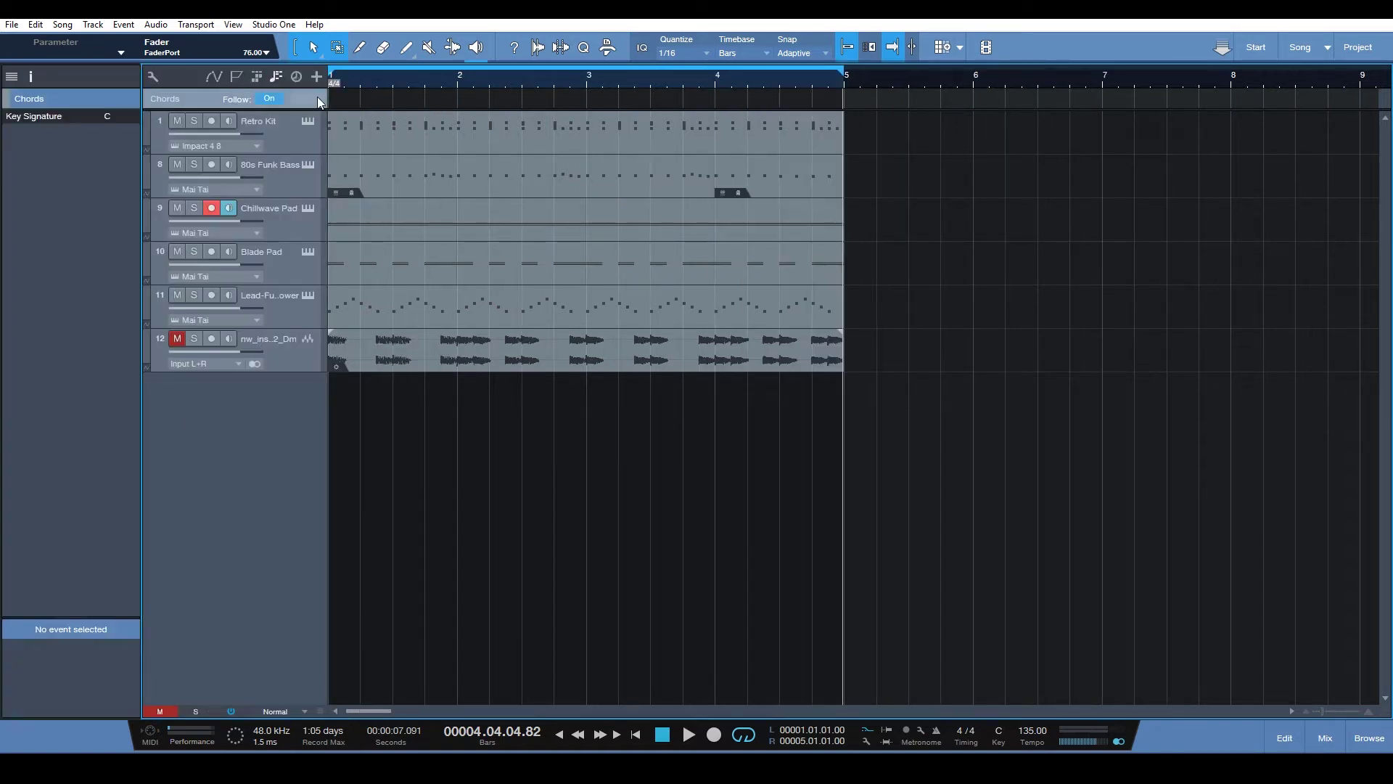
{"action": "left_click", "coordinate": [24, 75]}
{"action": "left_click", "coordinate": [23, 75]}
Step: Create a C chord, shorten it to one bar, and duplicate it into bars 2–4
{"action": "double_click", "coordinate": [369, 101]}
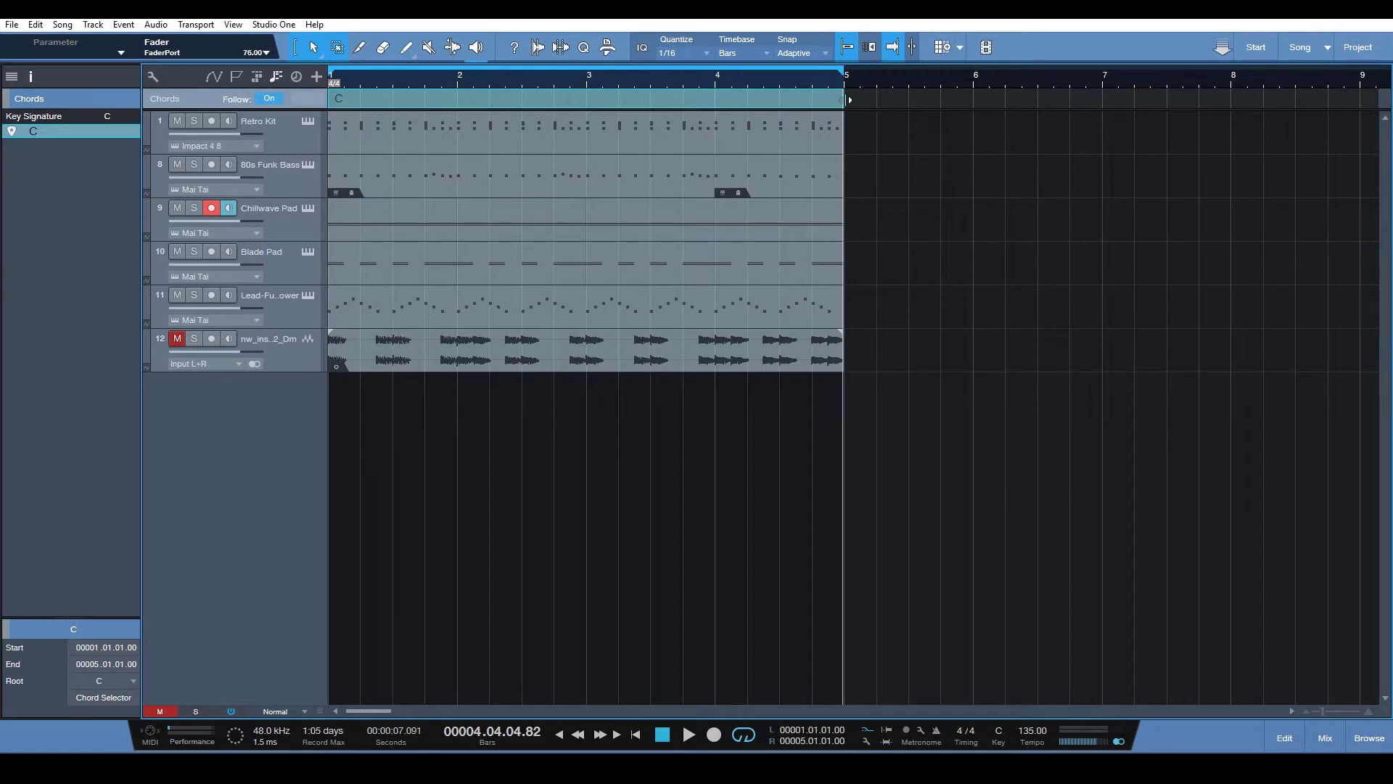
{"action": "left_click_drag", "start_coordinate": [844, 99], "coordinate": [460, 147]}
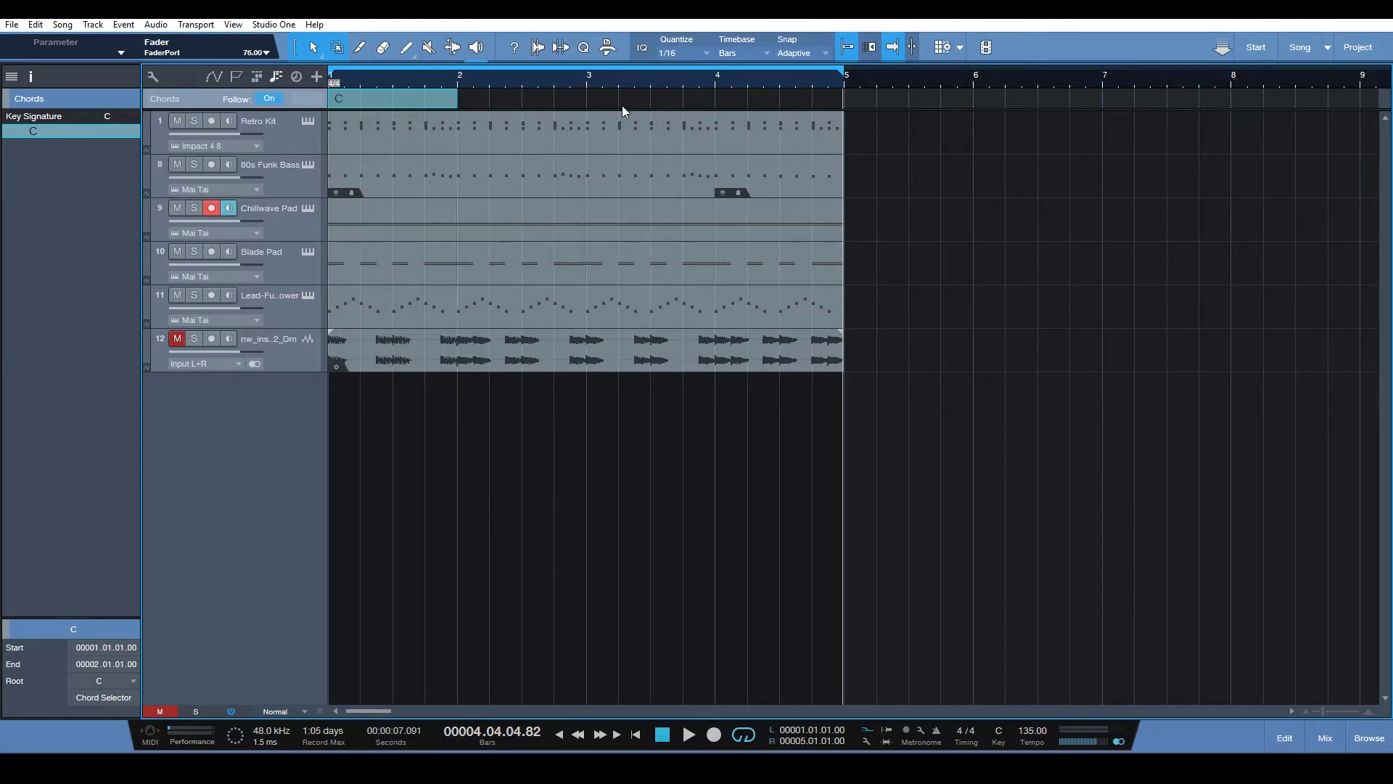
{"action": "key", "text": "d"}
{"action": "key", "text": "d"}
{"action": "key", "text": "d"}
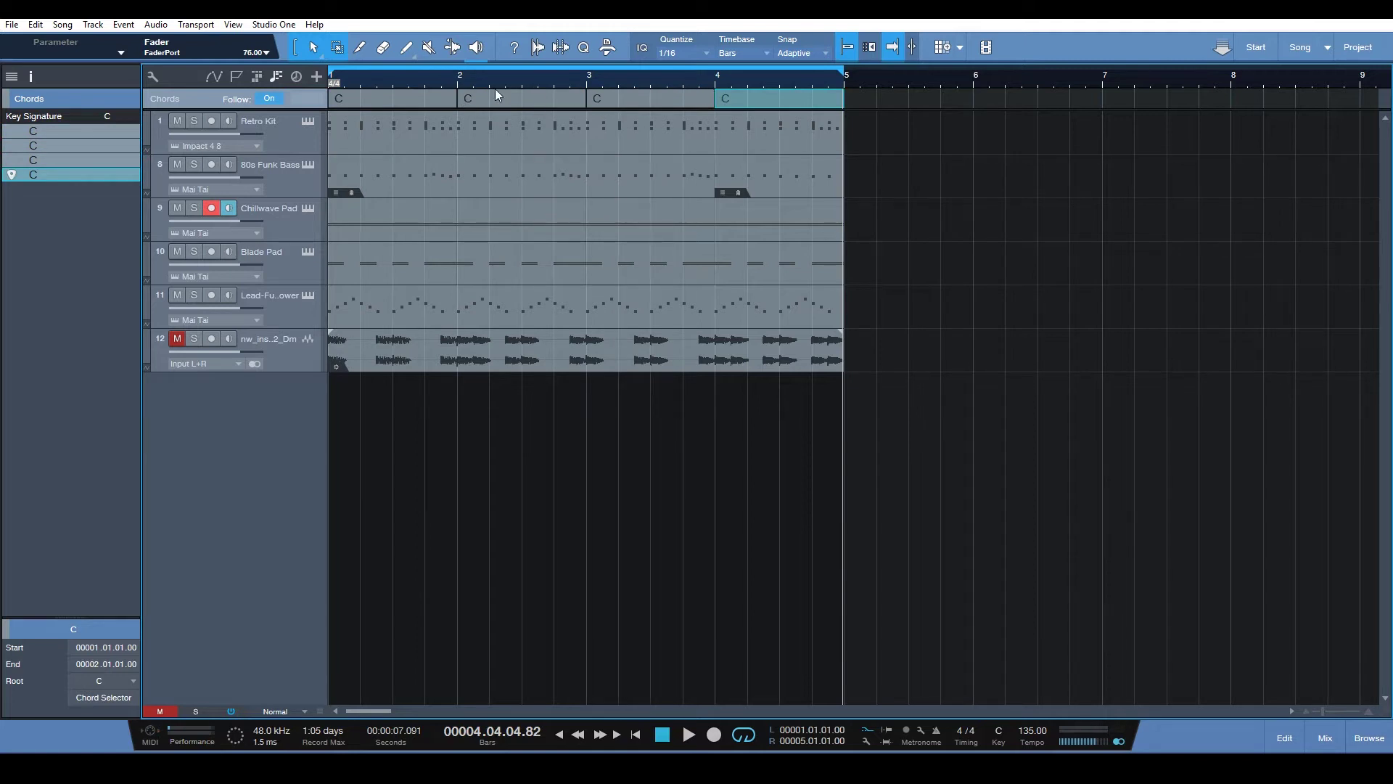
{"action": "left_click", "coordinate": [428, 101]}
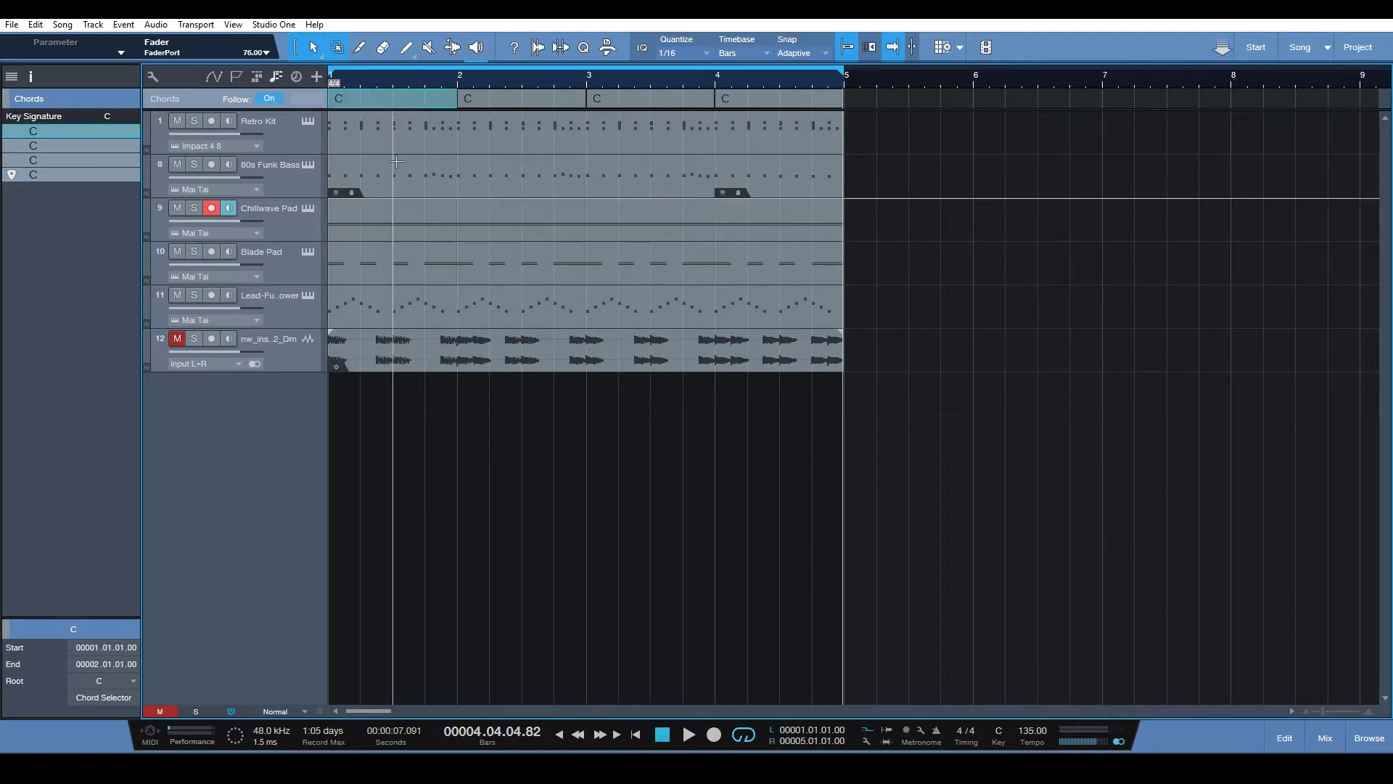
{"action": "right_click", "coordinate": [428, 105]}
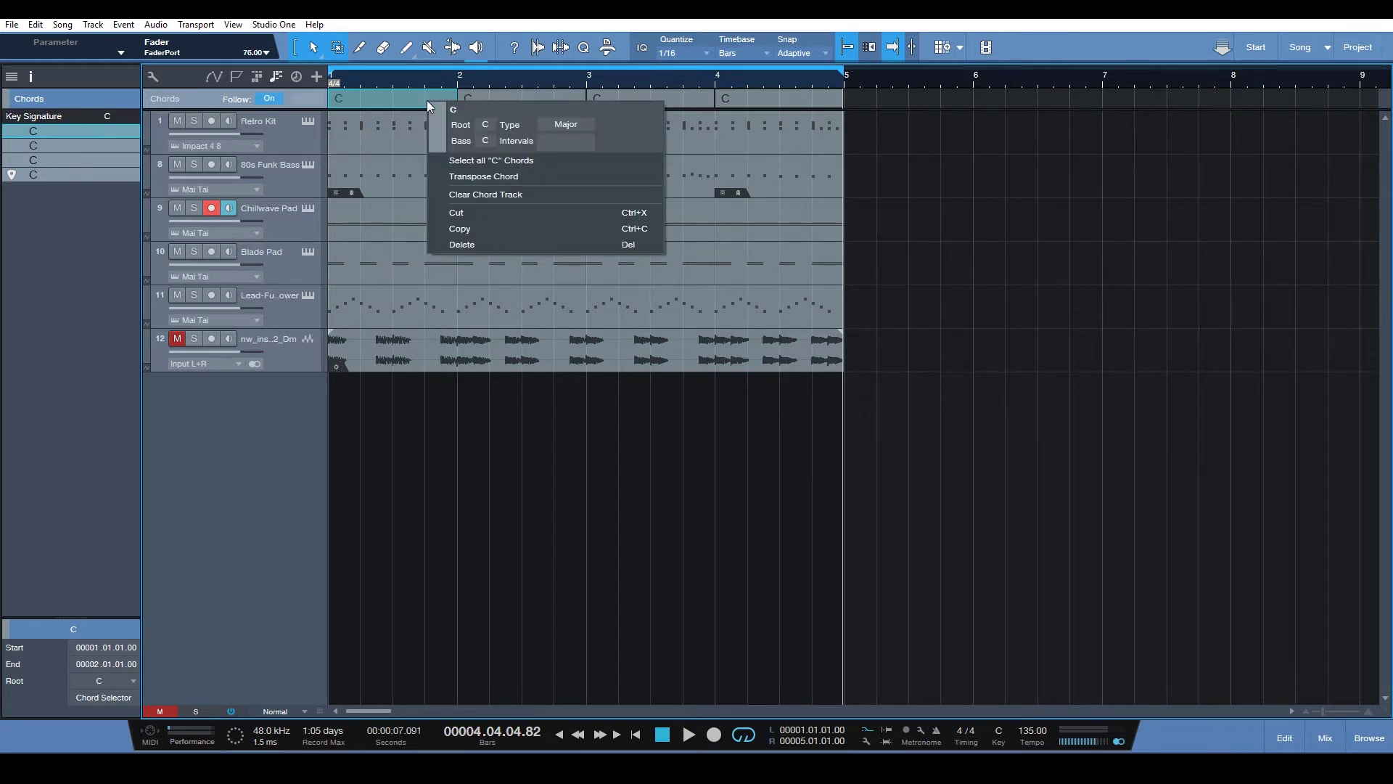
{"action": "left_click", "coordinate": [524, 93]}
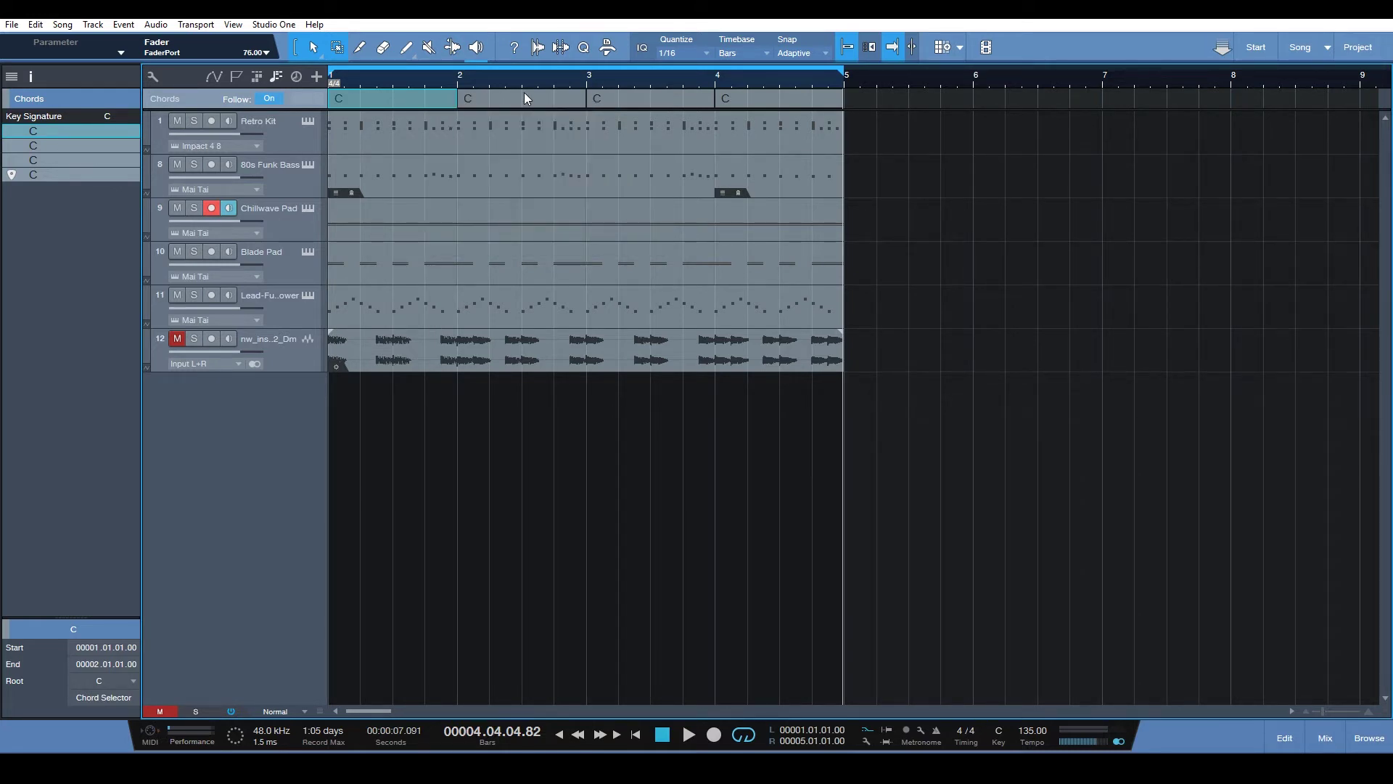
{"action": "right_click", "coordinate": [523, 92]}
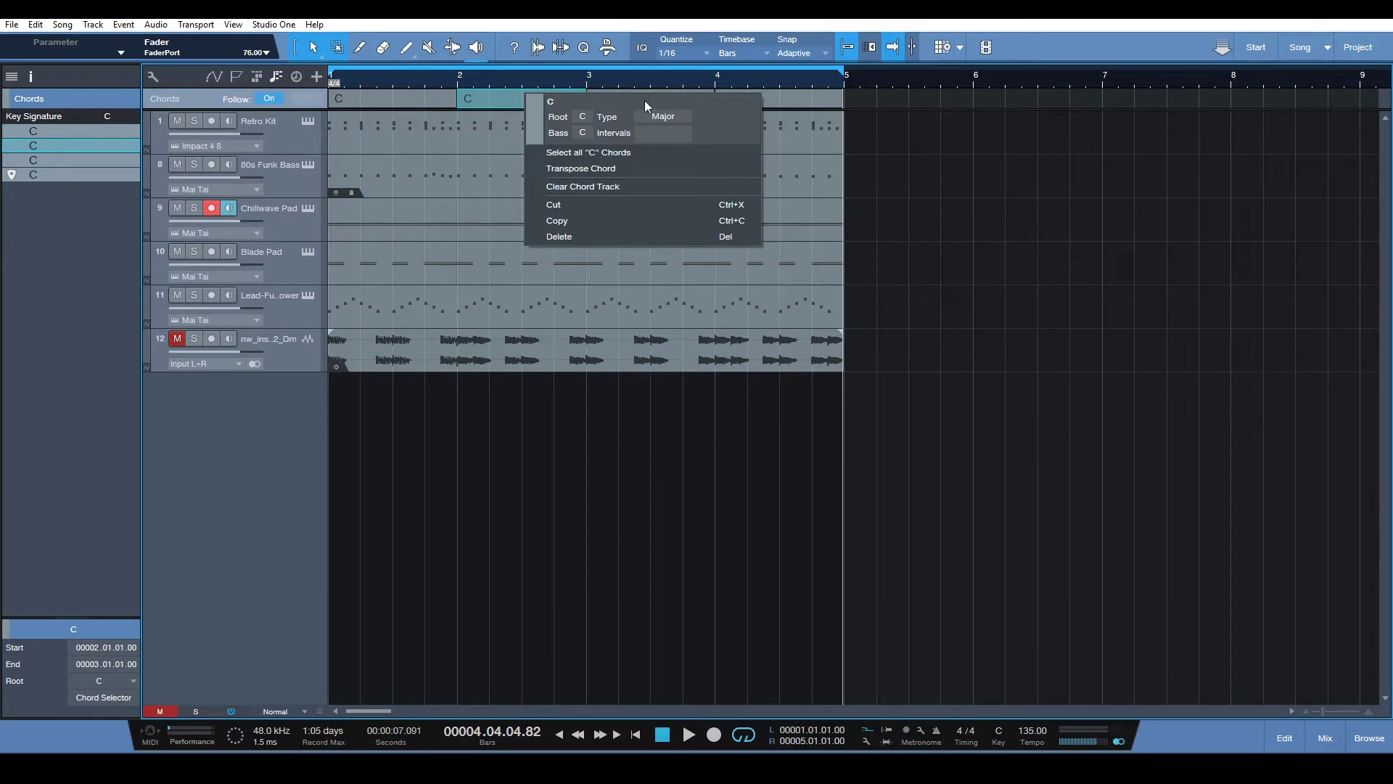
{"action": "left_click", "coordinate": [478, 103]}
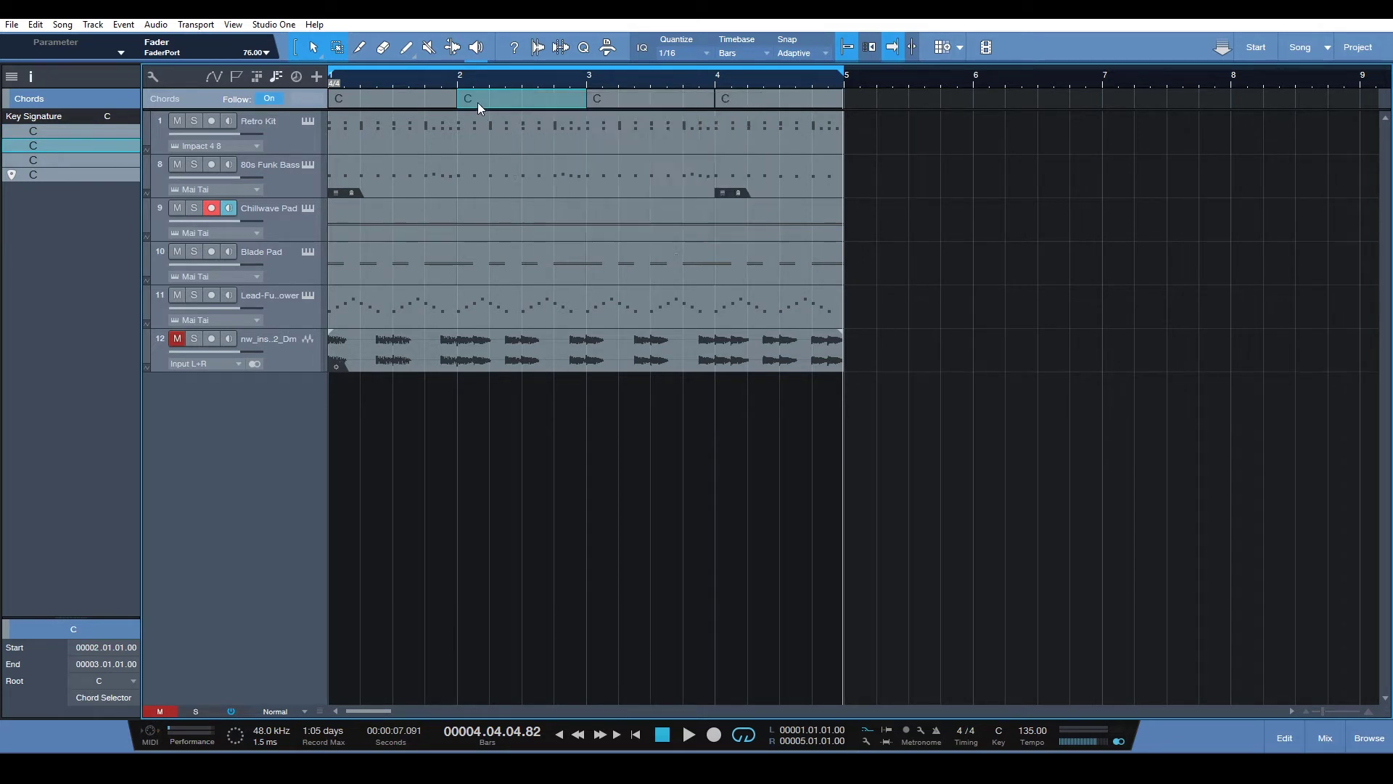
Step: Open the first chord in the Chord Selector with auto-advance to the next chord turned on
{"action": "double_click", "coordinate": [422, 106]}
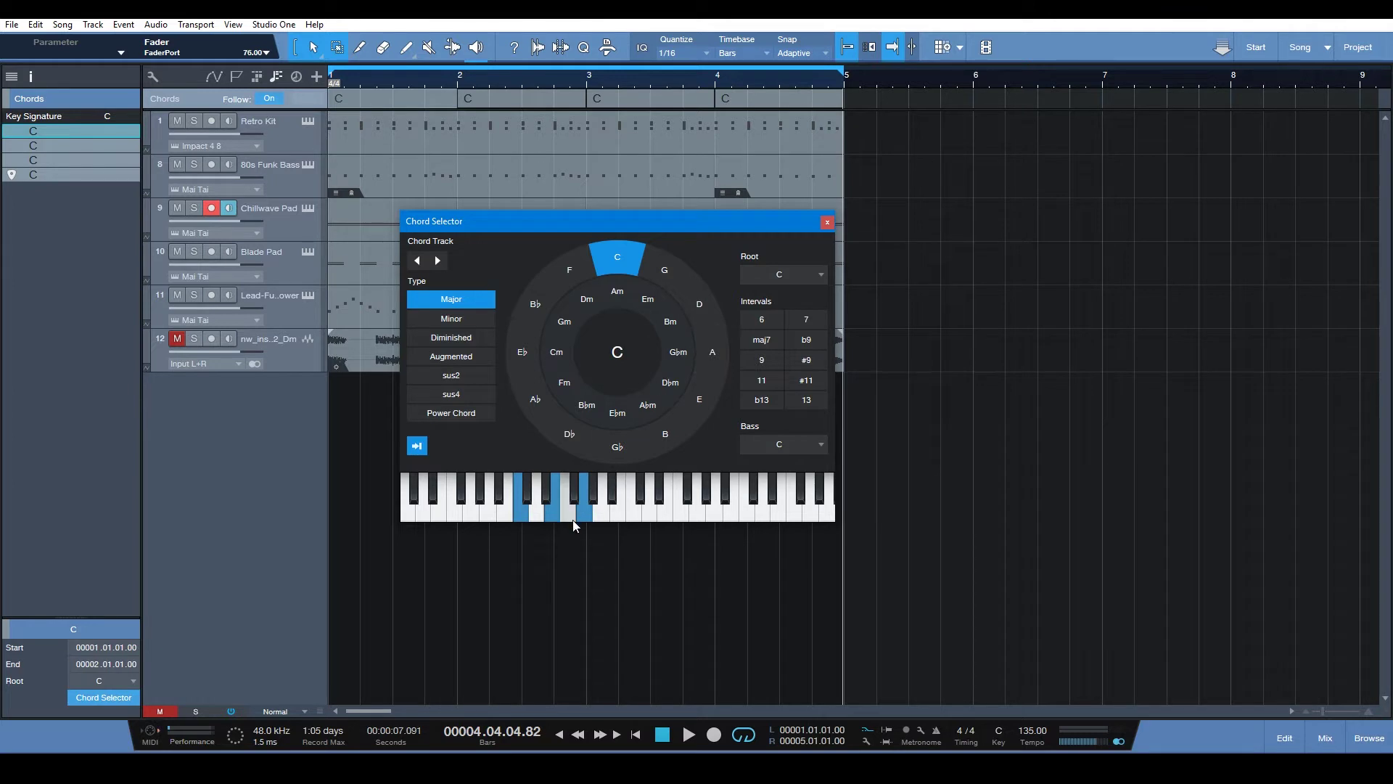
{"action": "left_click", "coordinate": [419, 451]}
{"action": "left_click", "coordinate": [418, 452]}
{"action": "left_click", "coordinate": [417, 452]}
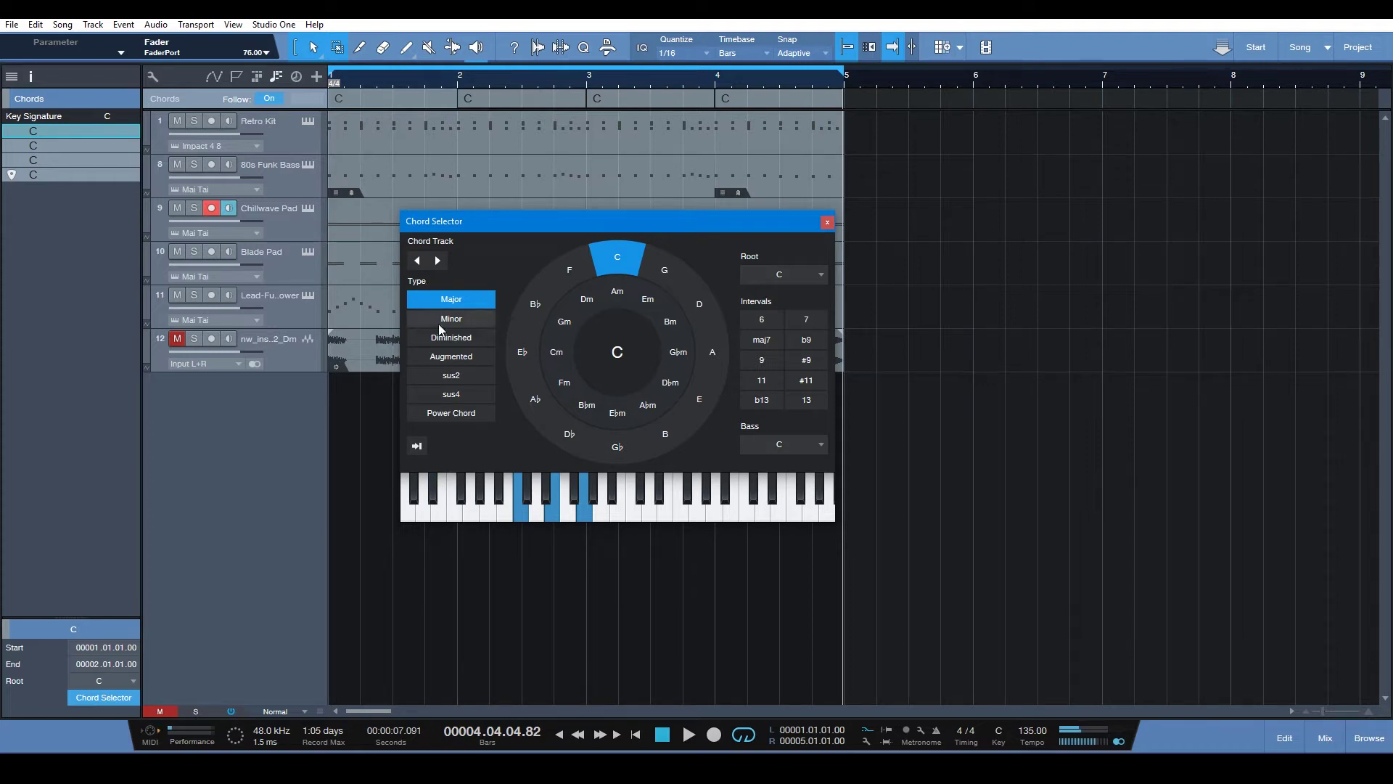
{"action": "left_click", "coordinate": [418, 446]}
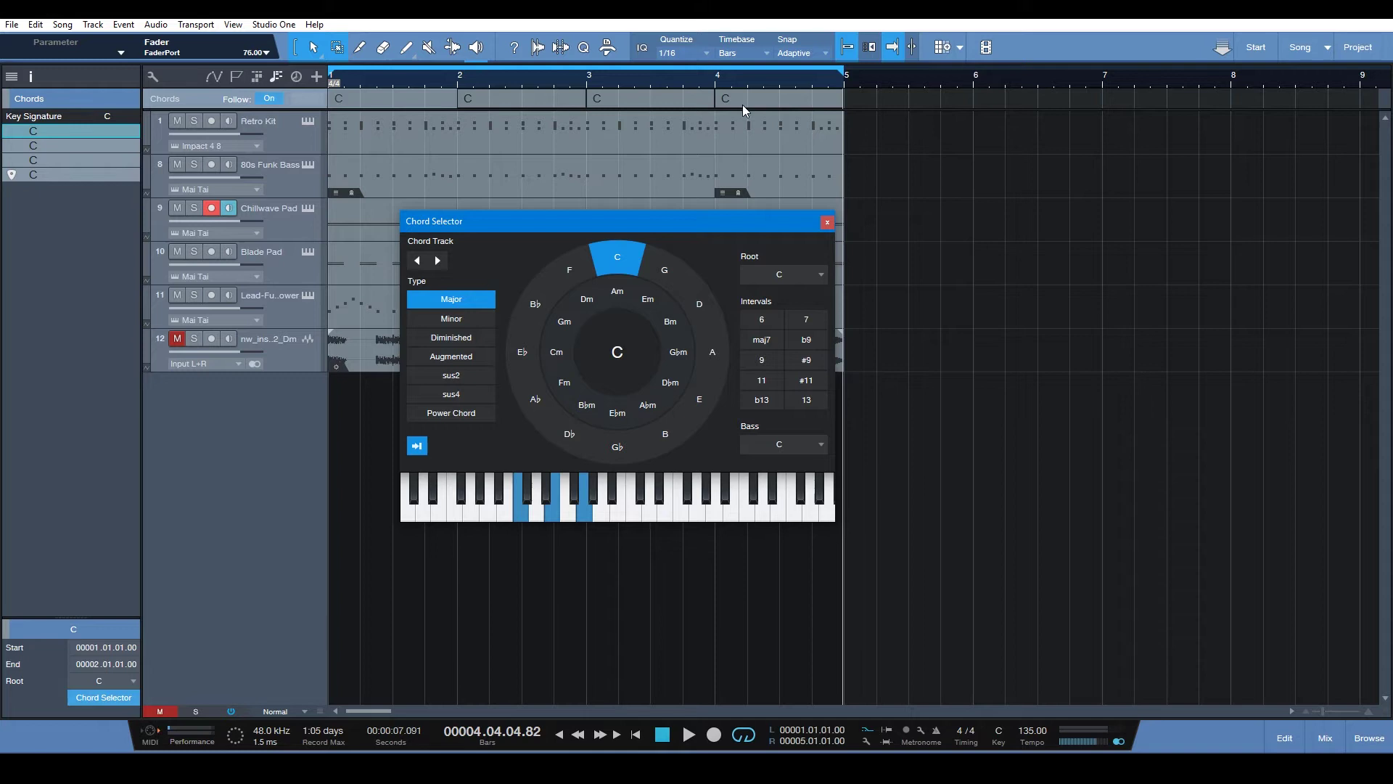
Step: Change the chords in bars 2, 3 and 4 to G, Am and F
{"action": "left_click", "coordinate": [545, 113]}
{"action": "left_click", "coordinate": [662, 277]}
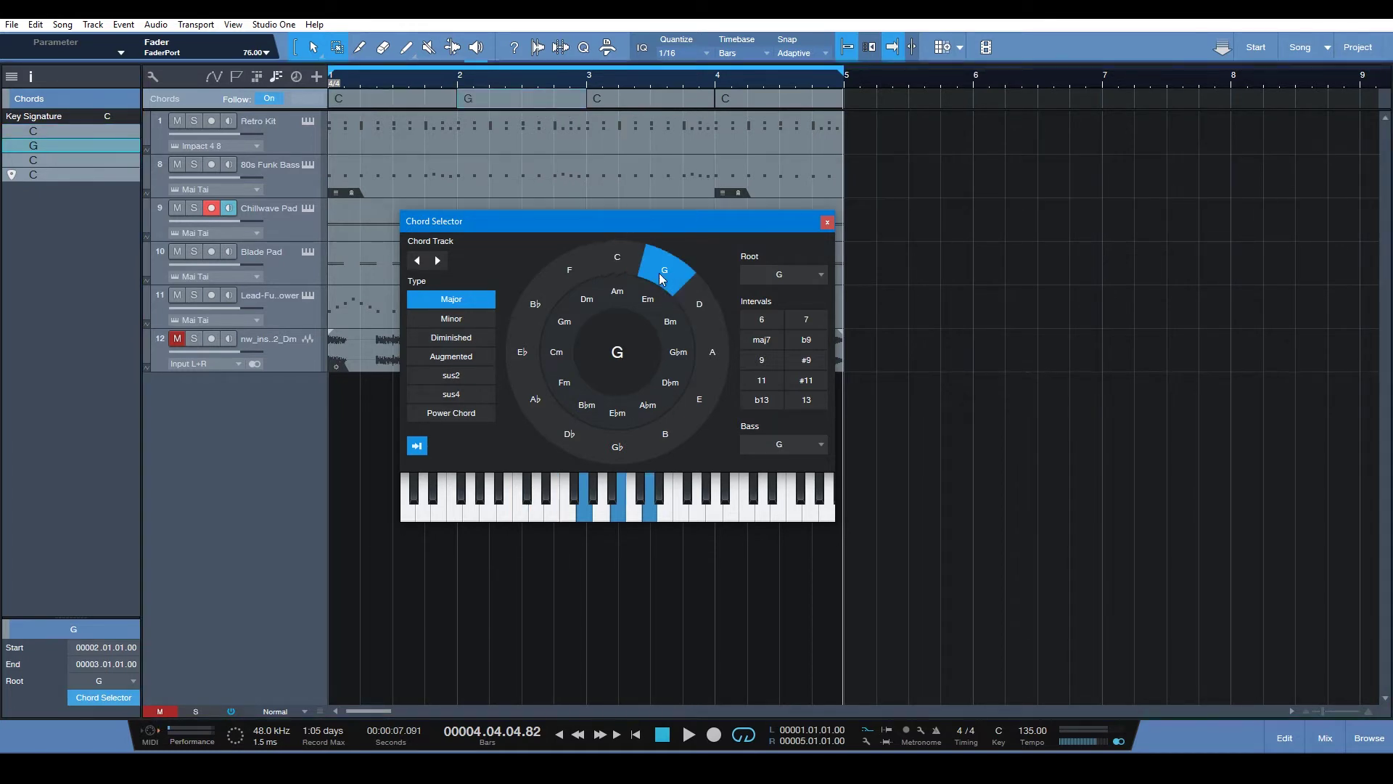
{"action": "left_click", "coordinate": [654, 99]}
{"action": "left_click", "coordinate": [617, 291]}
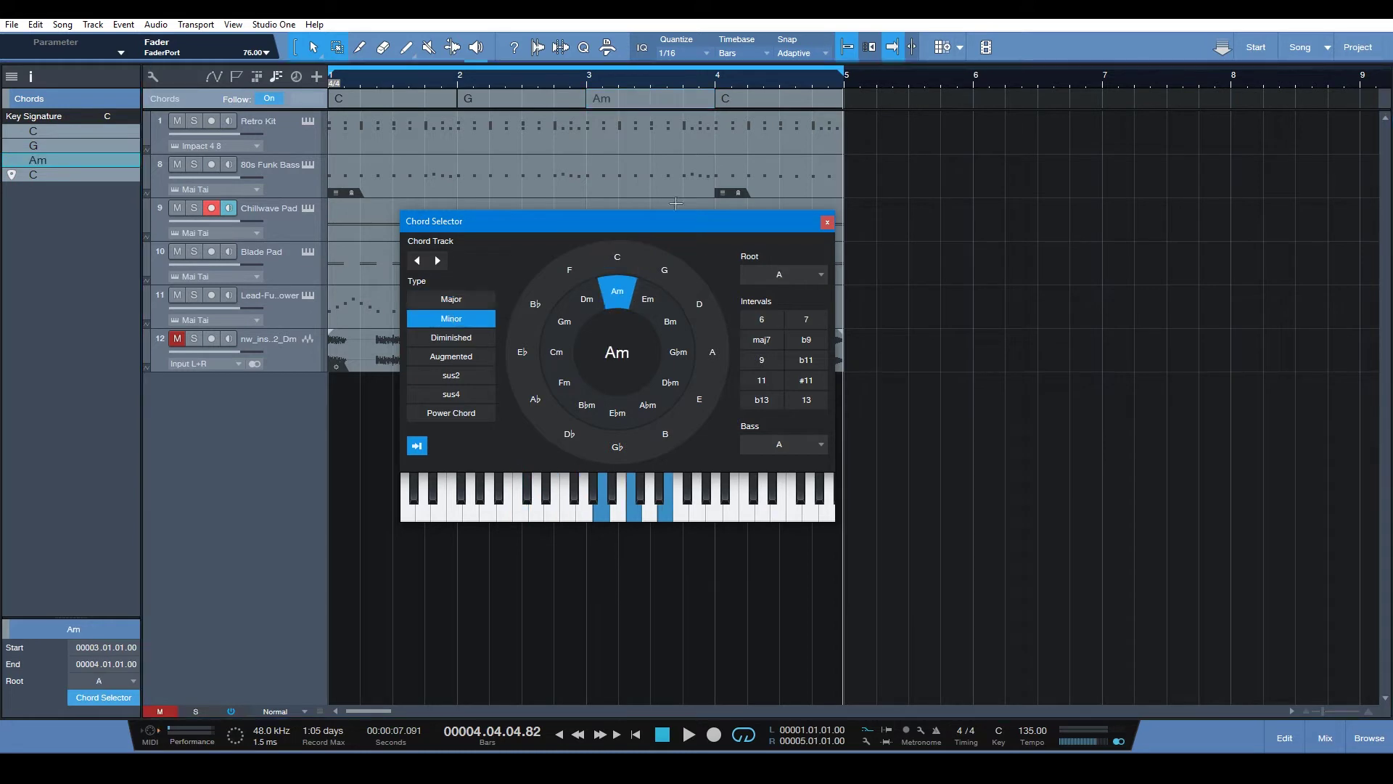
{"action": "left_click", "coordinate": [725, 99]}
{"action": "left_click", "coordinate": [579, 276]}
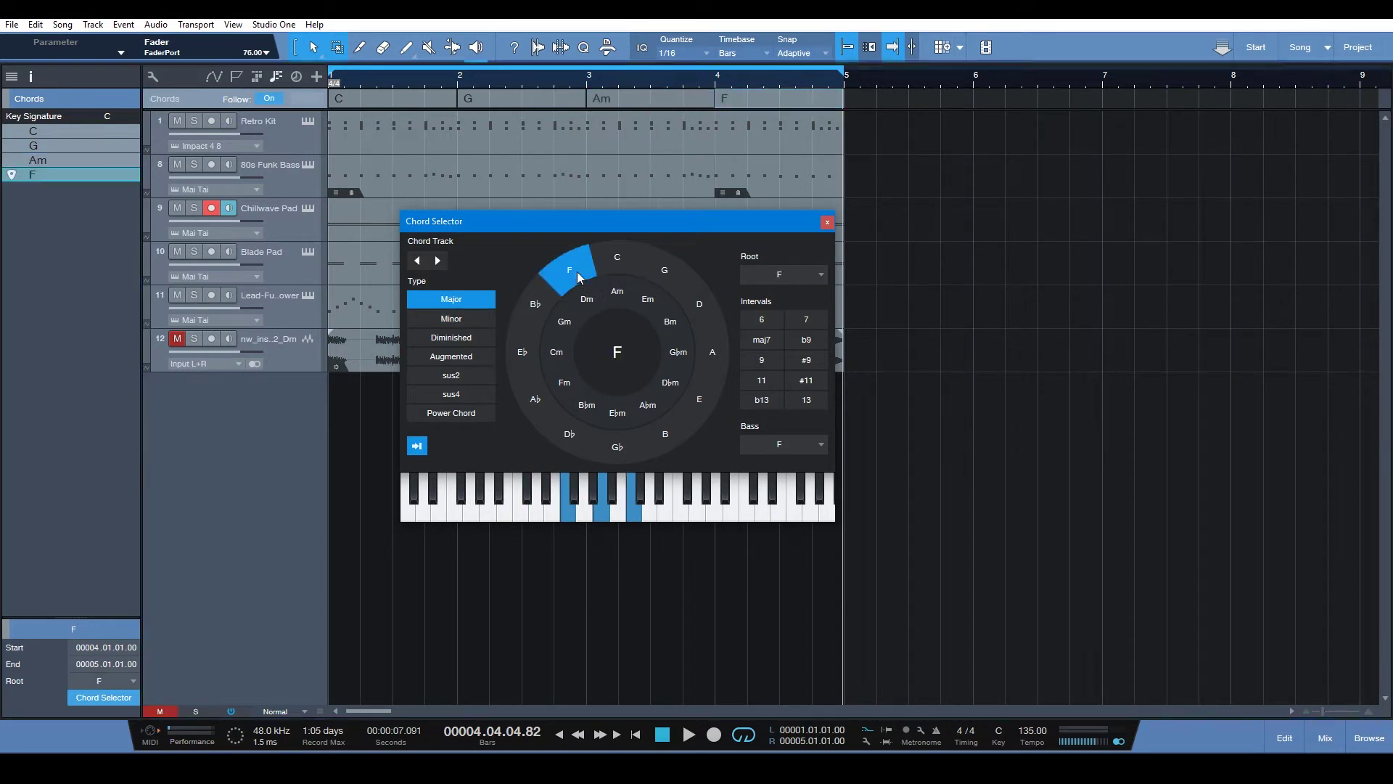
{"action": "left_click", "coordinate": [827, 222]}
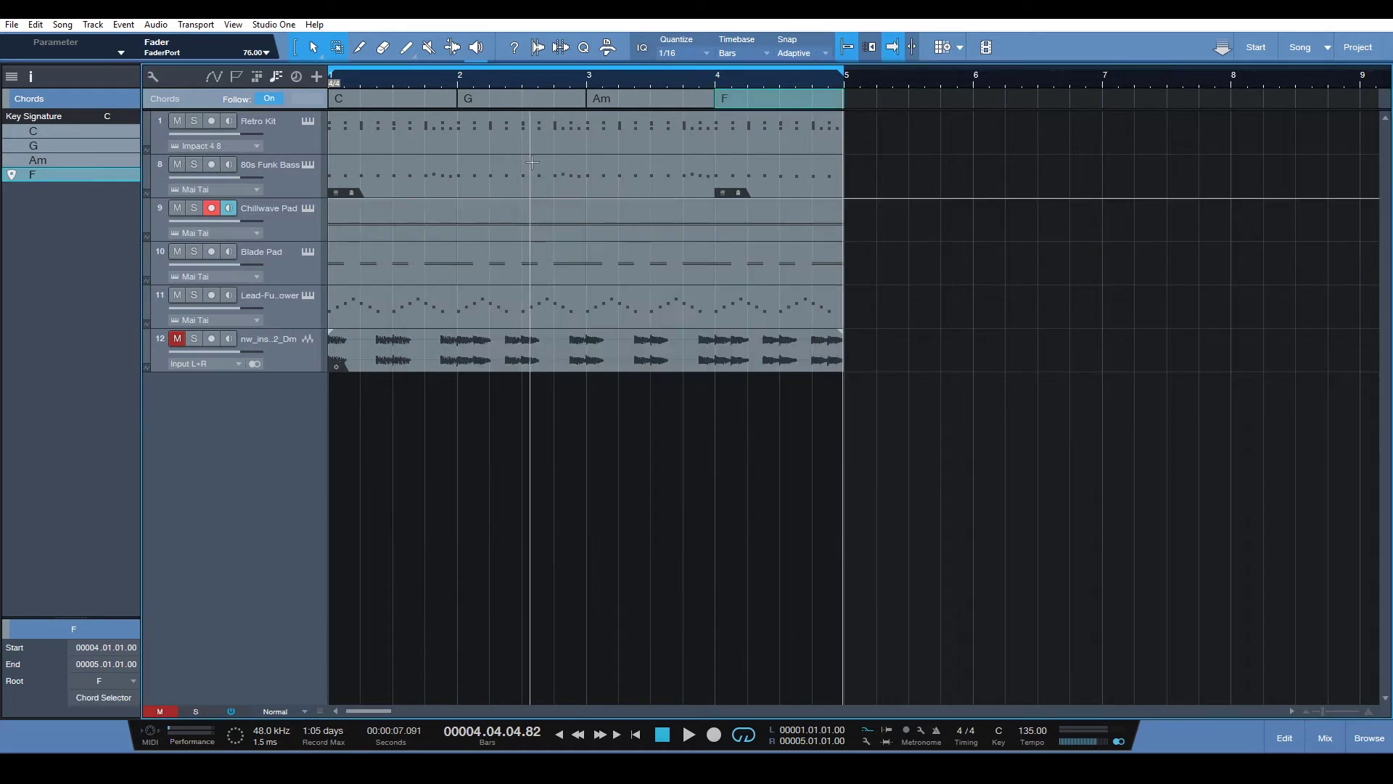
Step: Make 80s Funk Bass follow chords in Bass mode and Chillwave Pad in Parallel mode
{"action": "left_click", "coordinate": [307, 189]}
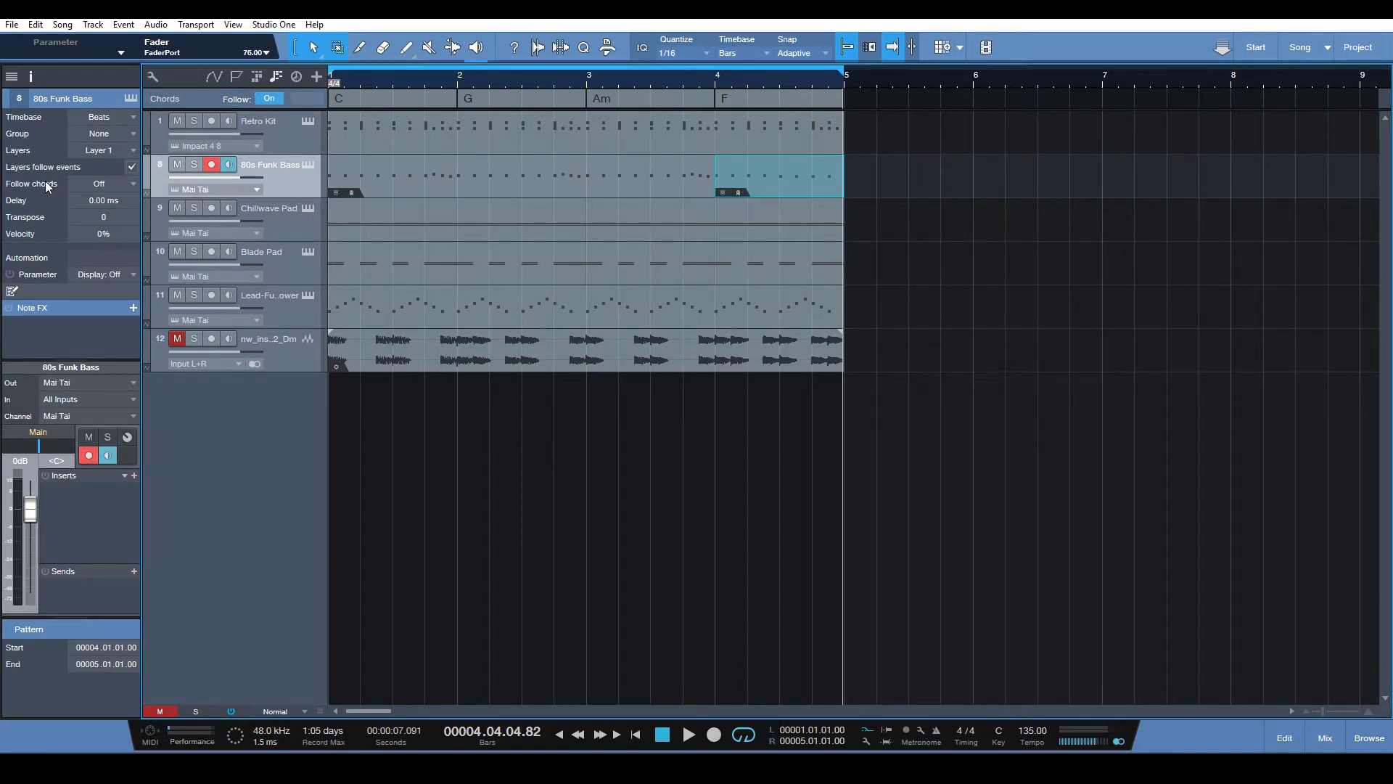
{"action": "left_click", "coordinate": [102, 183]}
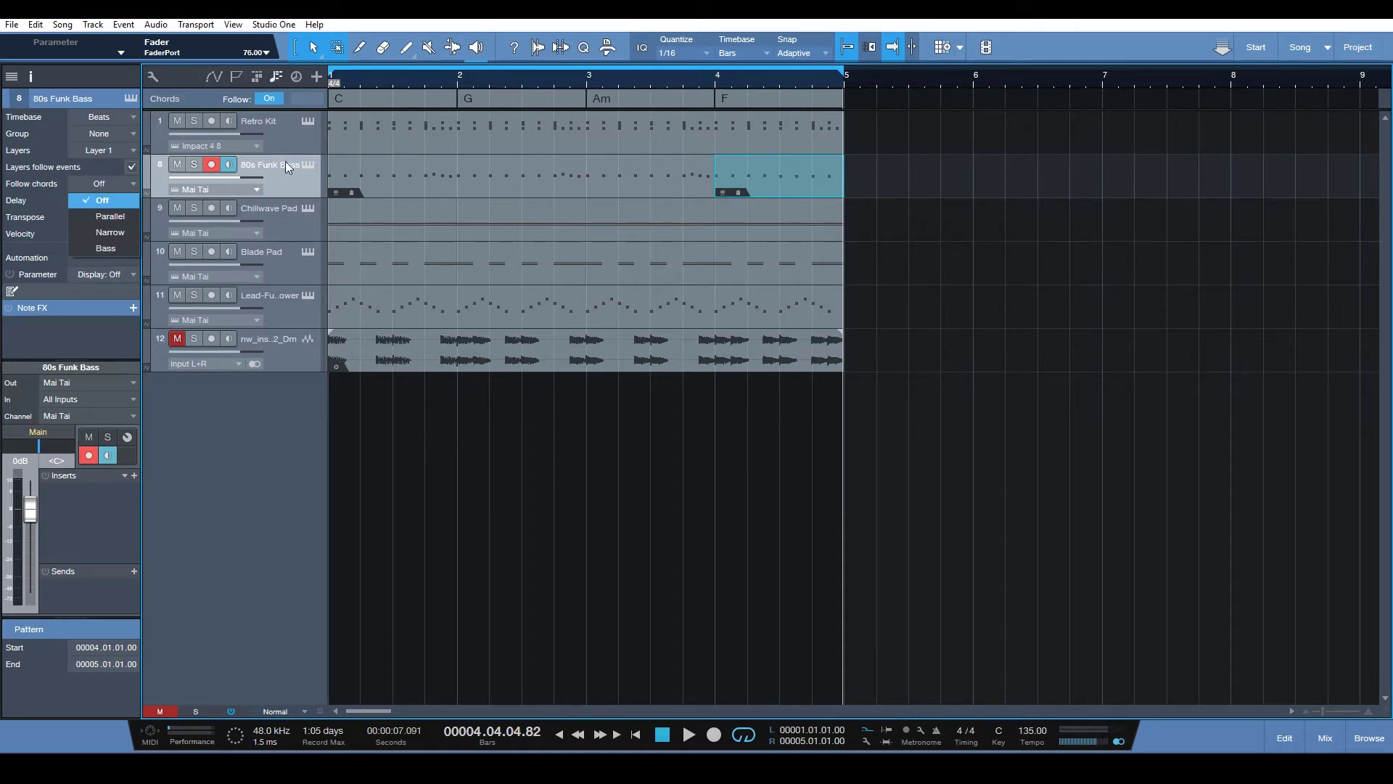
{"action": "left_click", "coordinate": [99, 254]}
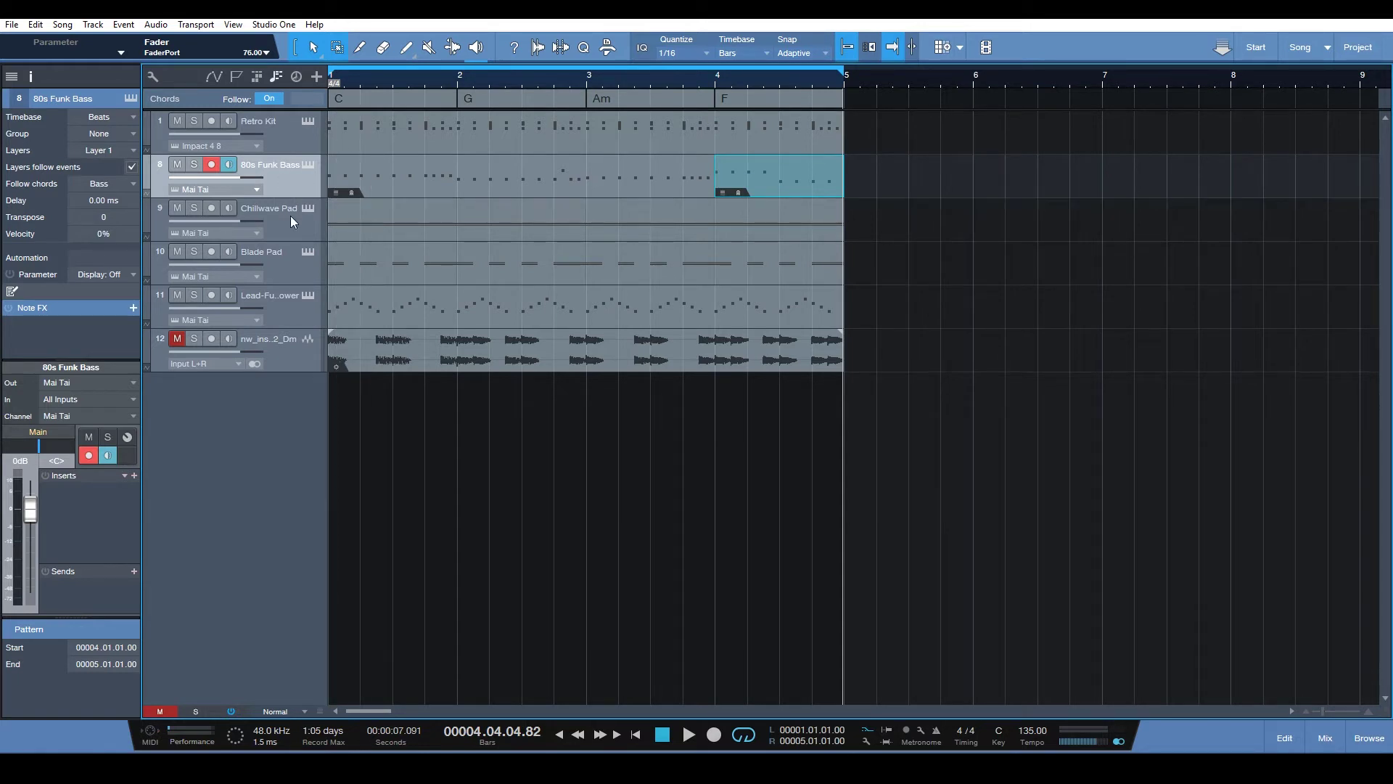
{"action": "left_click", "coordinate": [160, 209]}
{"action": "left_click", "coordinate": [107, 185]}
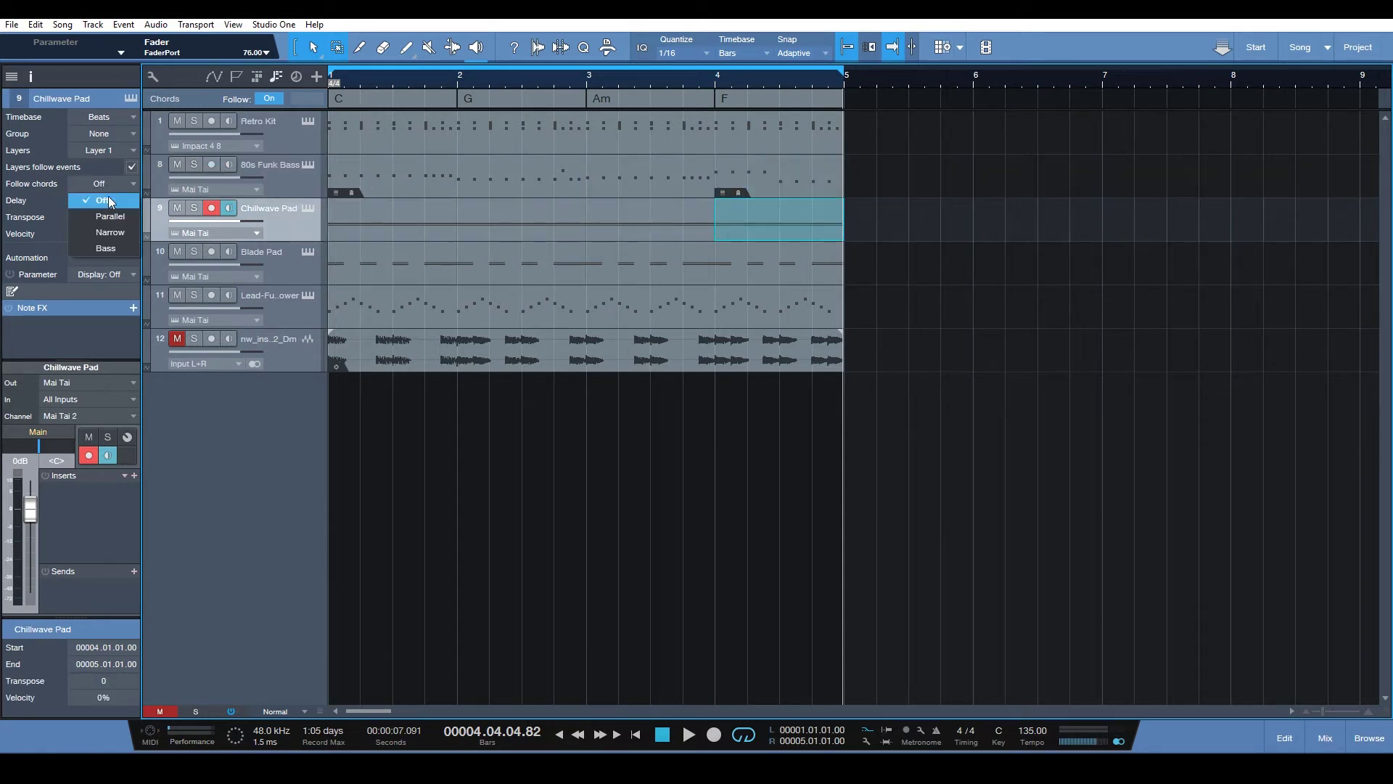
{"action": "left_click", "coordinate": [110, 217]}
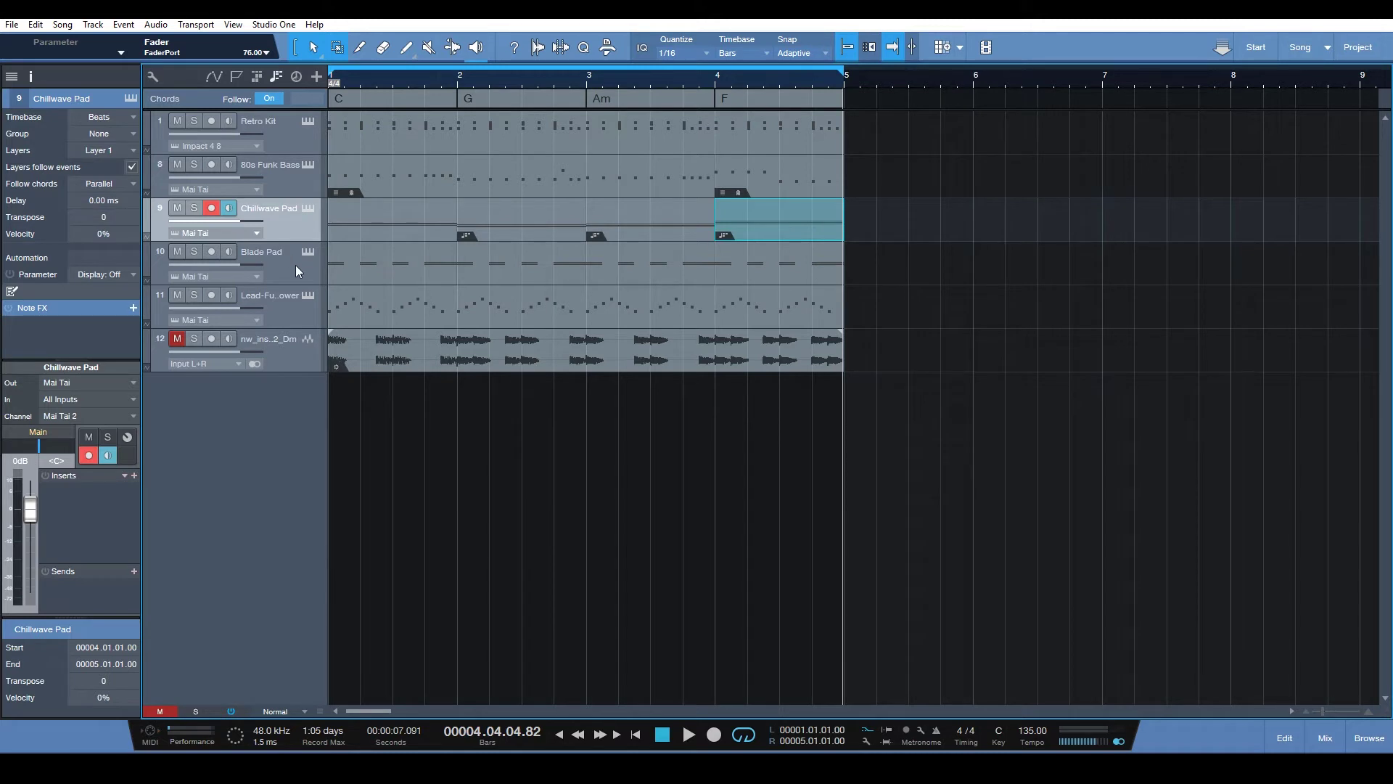
Step: Set Blade Pad's Follow chords mode to Parallel
{"action": "left_click", "coordinate": [295, 264]}
{"action": "left_click", "coordinate": [111, 184]}
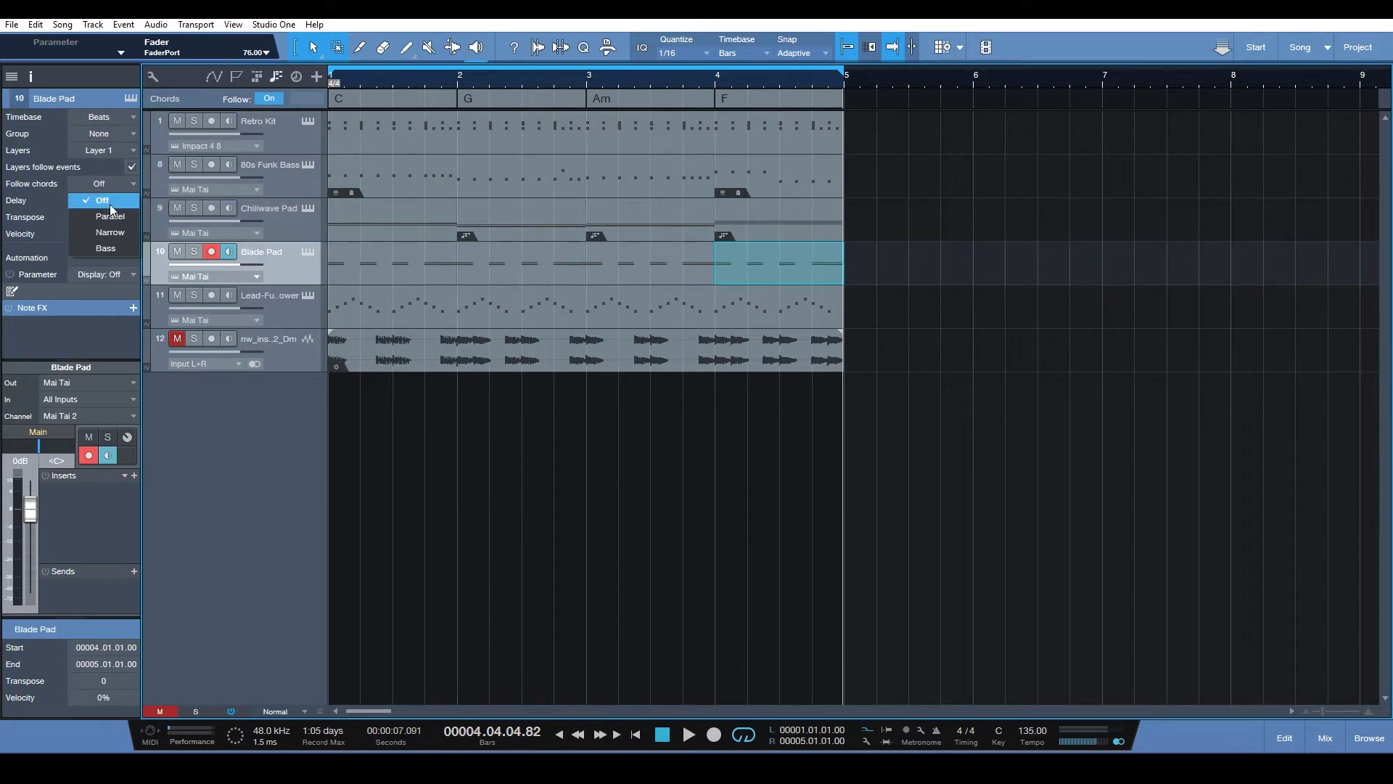
{"action": "left_click", "coordinate": [128, 224]}
{"action": "left_click", "coordinate": [111, 187]}
{"action": "left_click", "coordinate": [113, 212]}
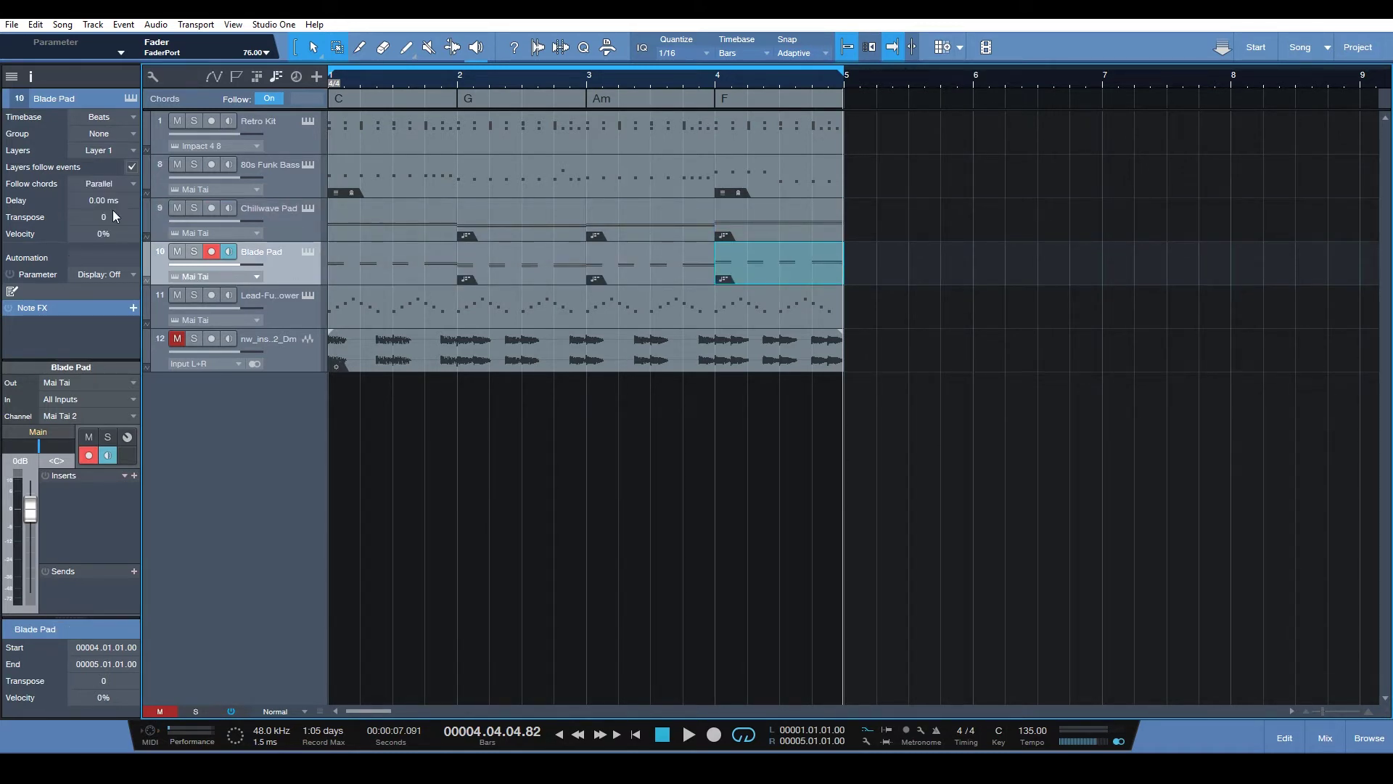
Step: Set Lead-Funk Tower to follow chords in Parallel, then select the bar-1 Blade Pad event
{"action": "left_click", "coordinate": [287, 307]}
{"action": "left_click", "coordinate": [111, 183]}
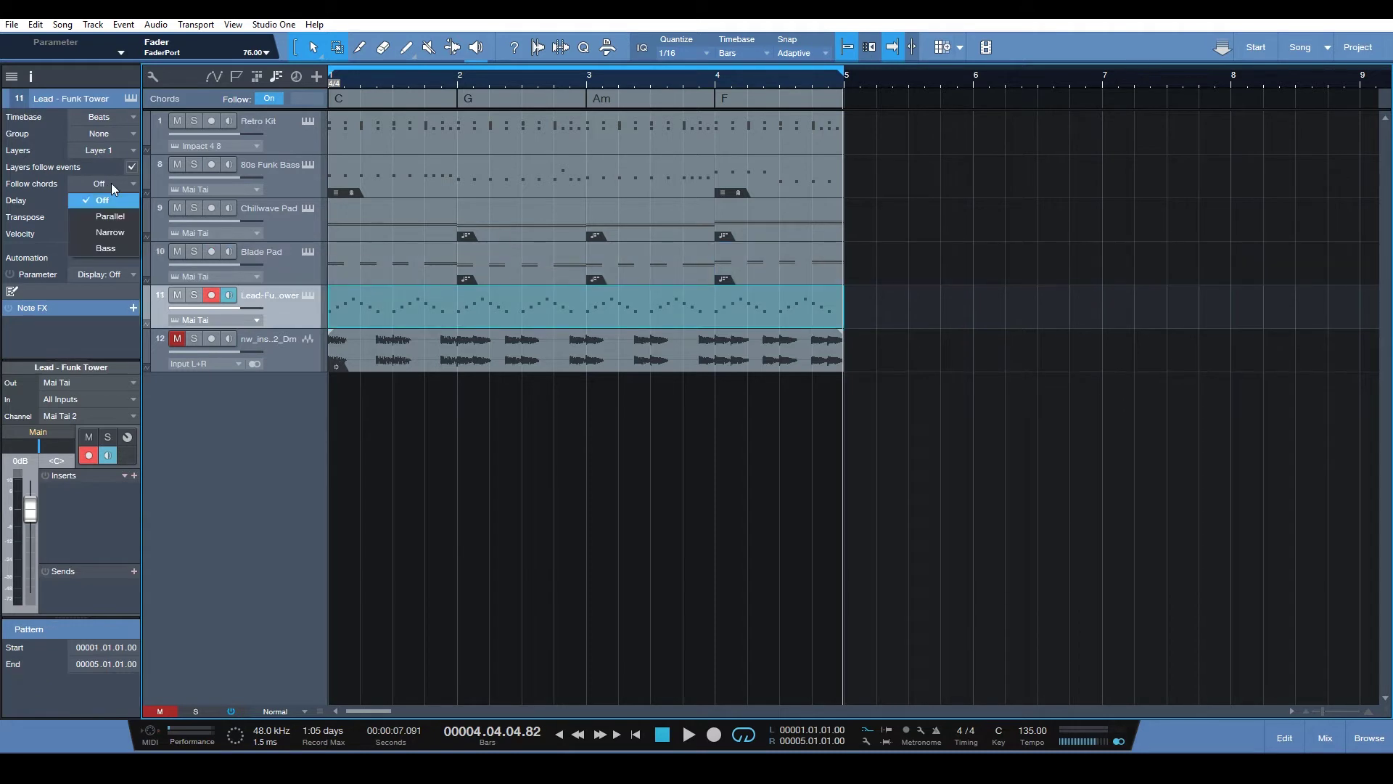
{"action": "left_click", "coordinate": [126, 210]}
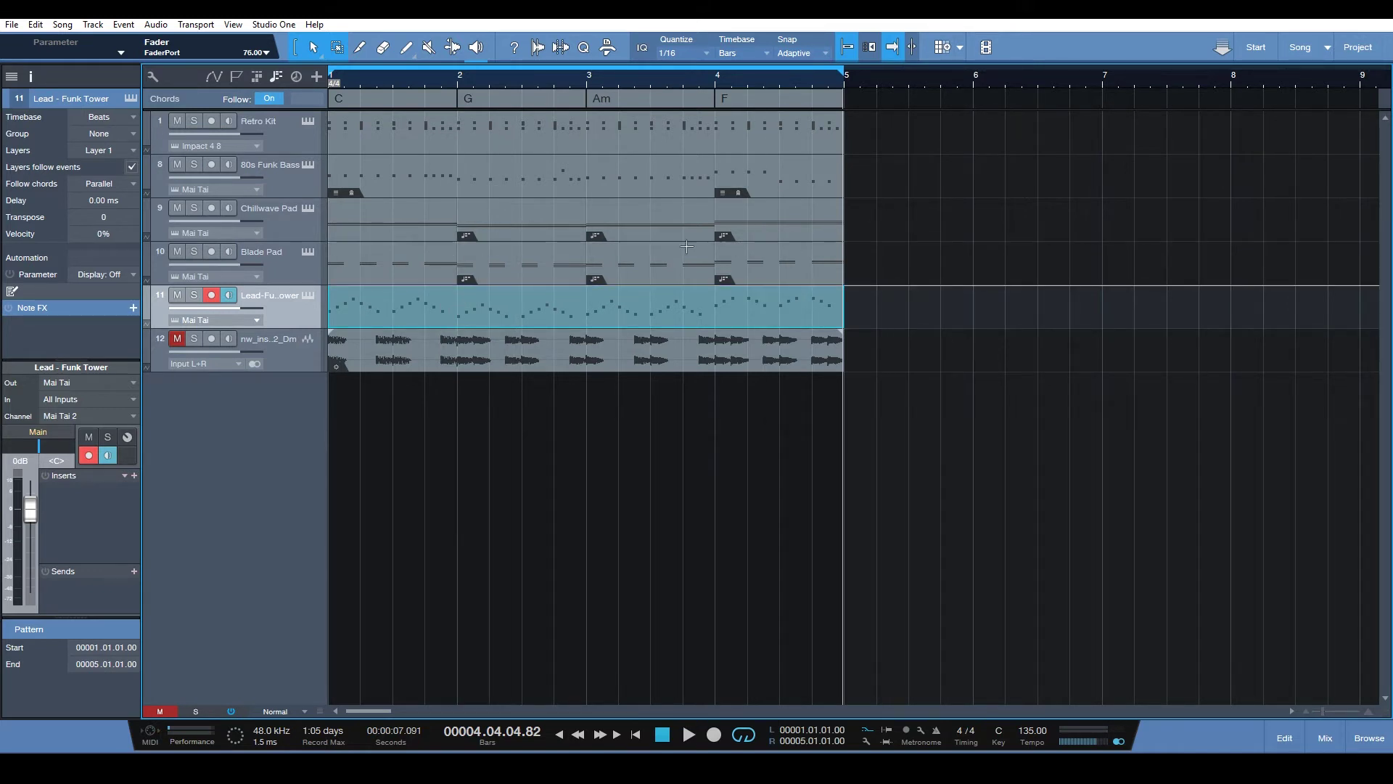
{"action": "left_click", "coordinate": [417, 270]}
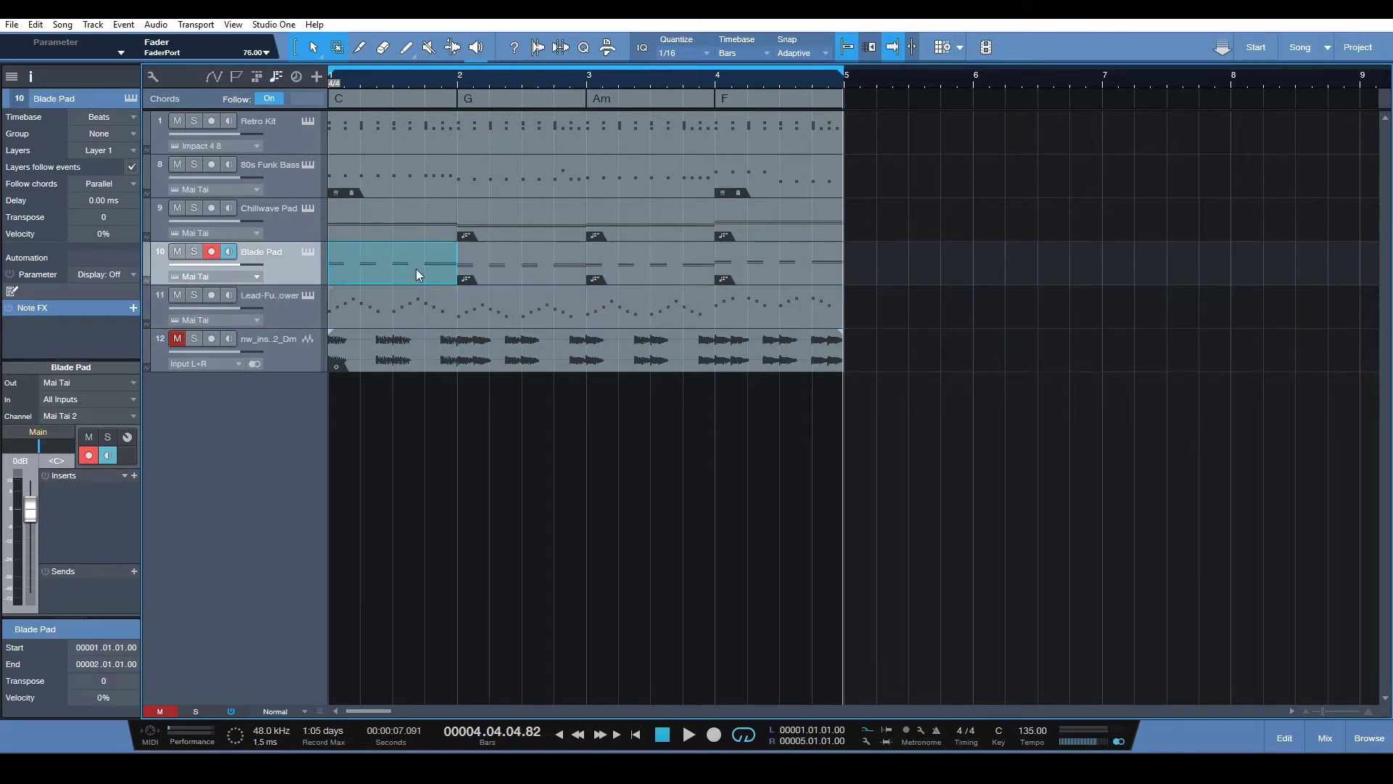
Step: Open the Blade Pad event in the note editor and play the song from bar 1
{"action": "double_click", "coordinate": [416, 269]}
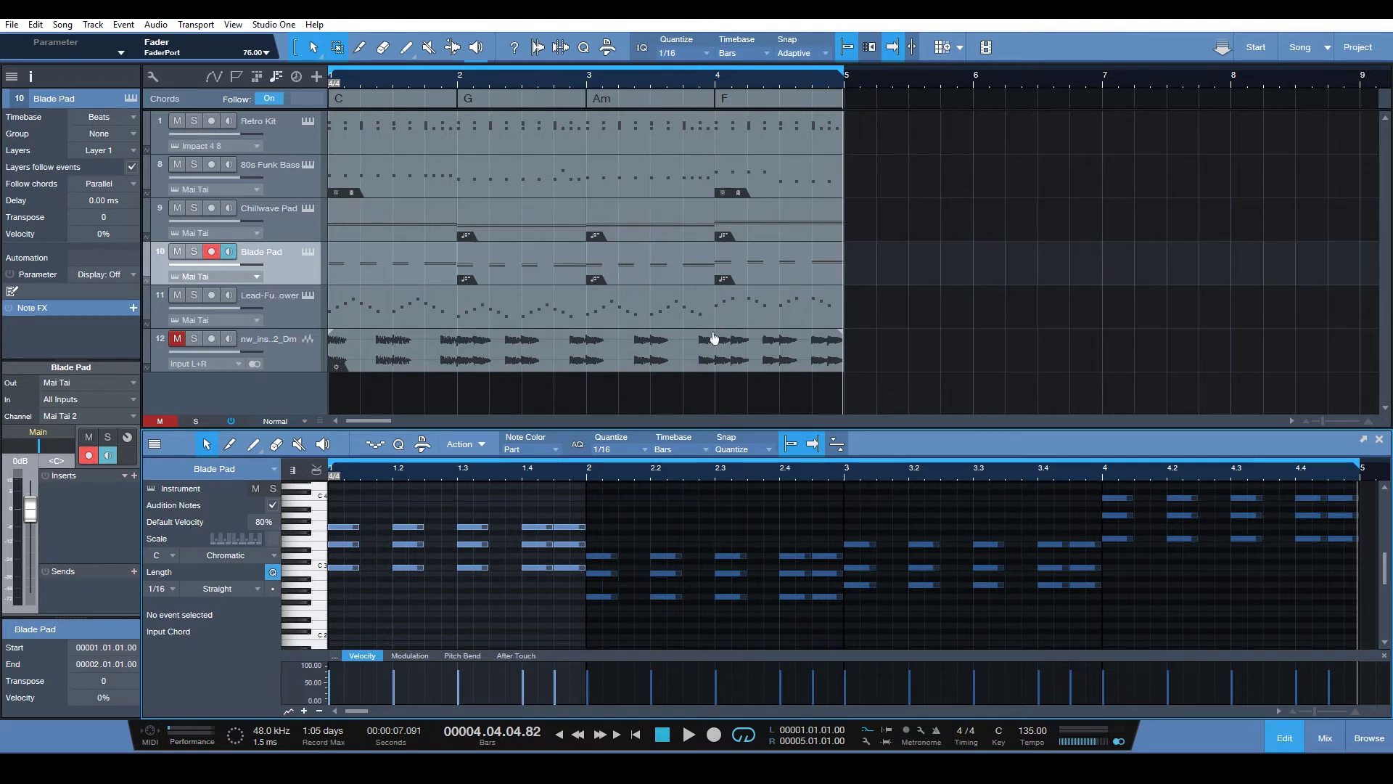
{"action": "key", "text": "comma"}
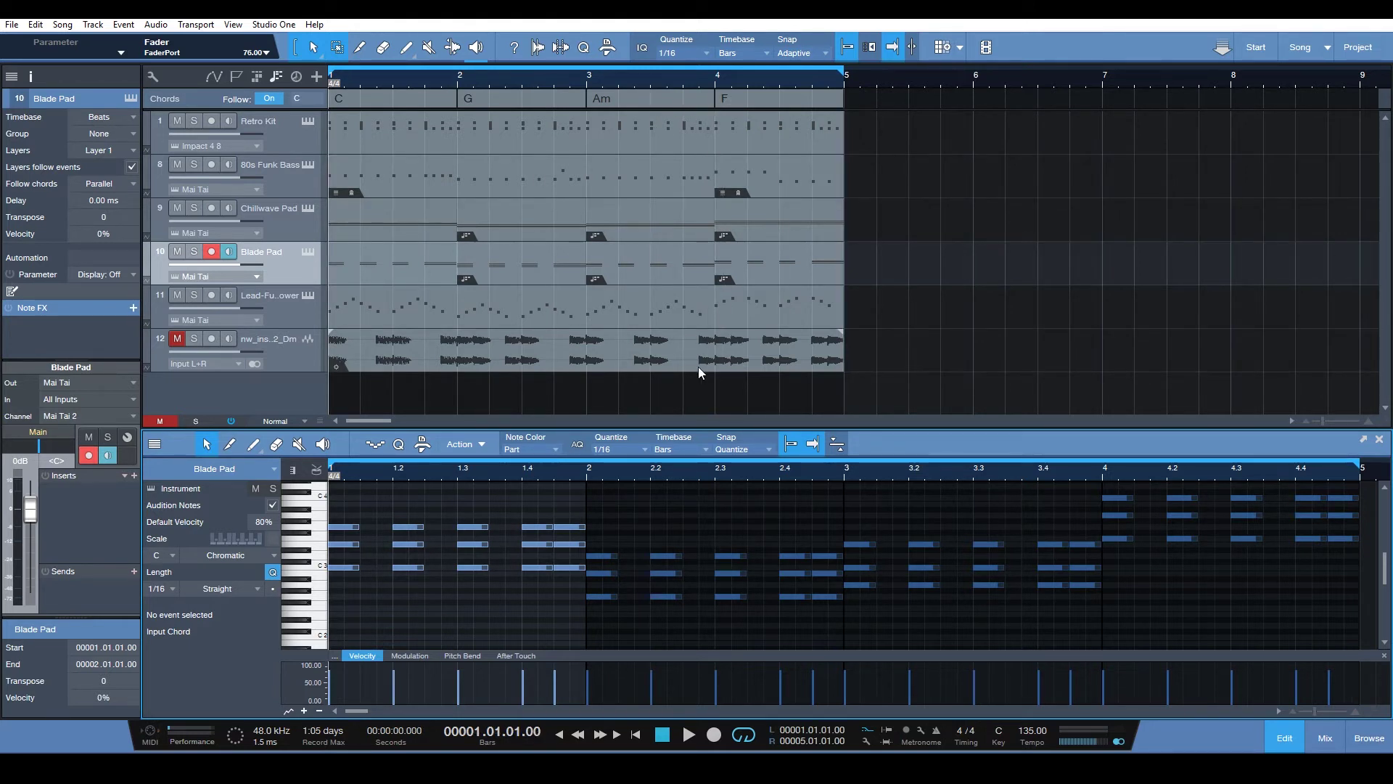
{"action": "key", "text": "space"}
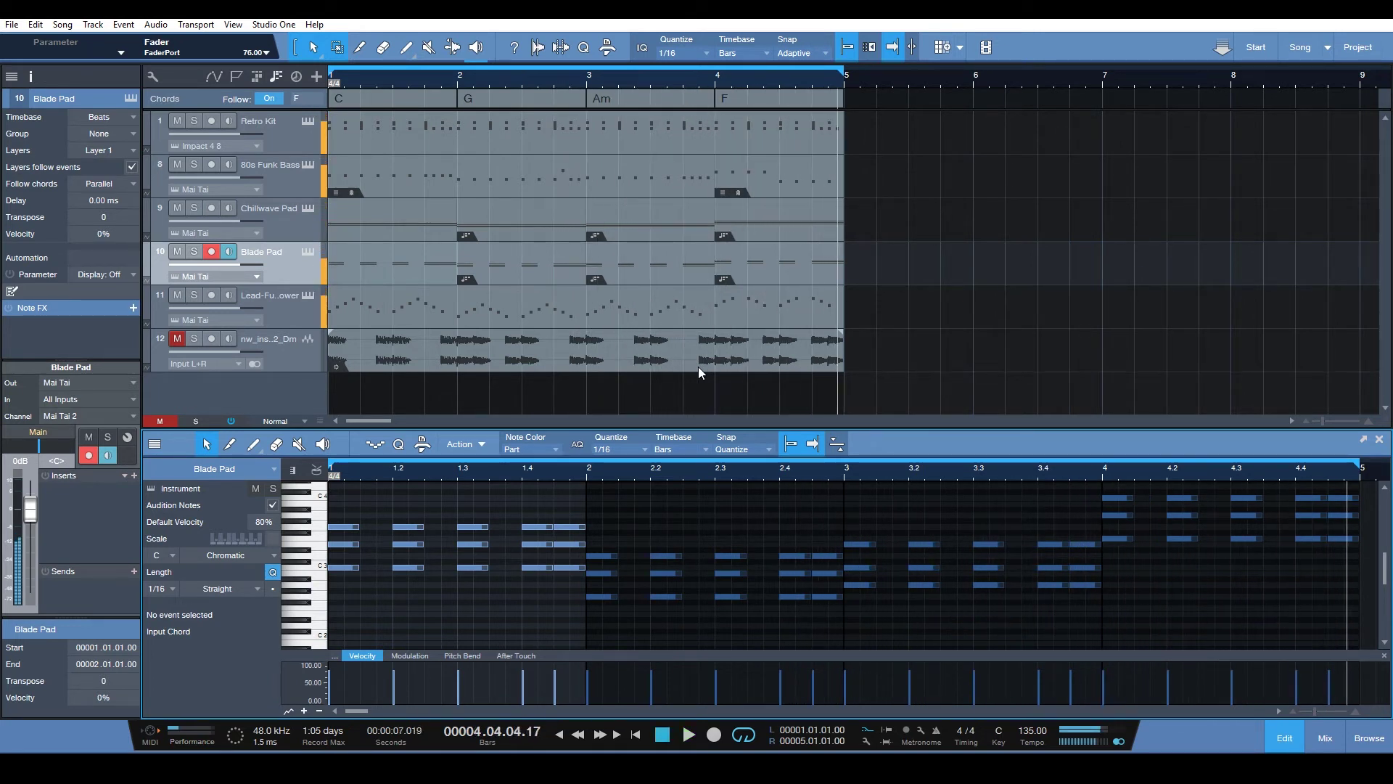
{"action": "key", "text": "space"}
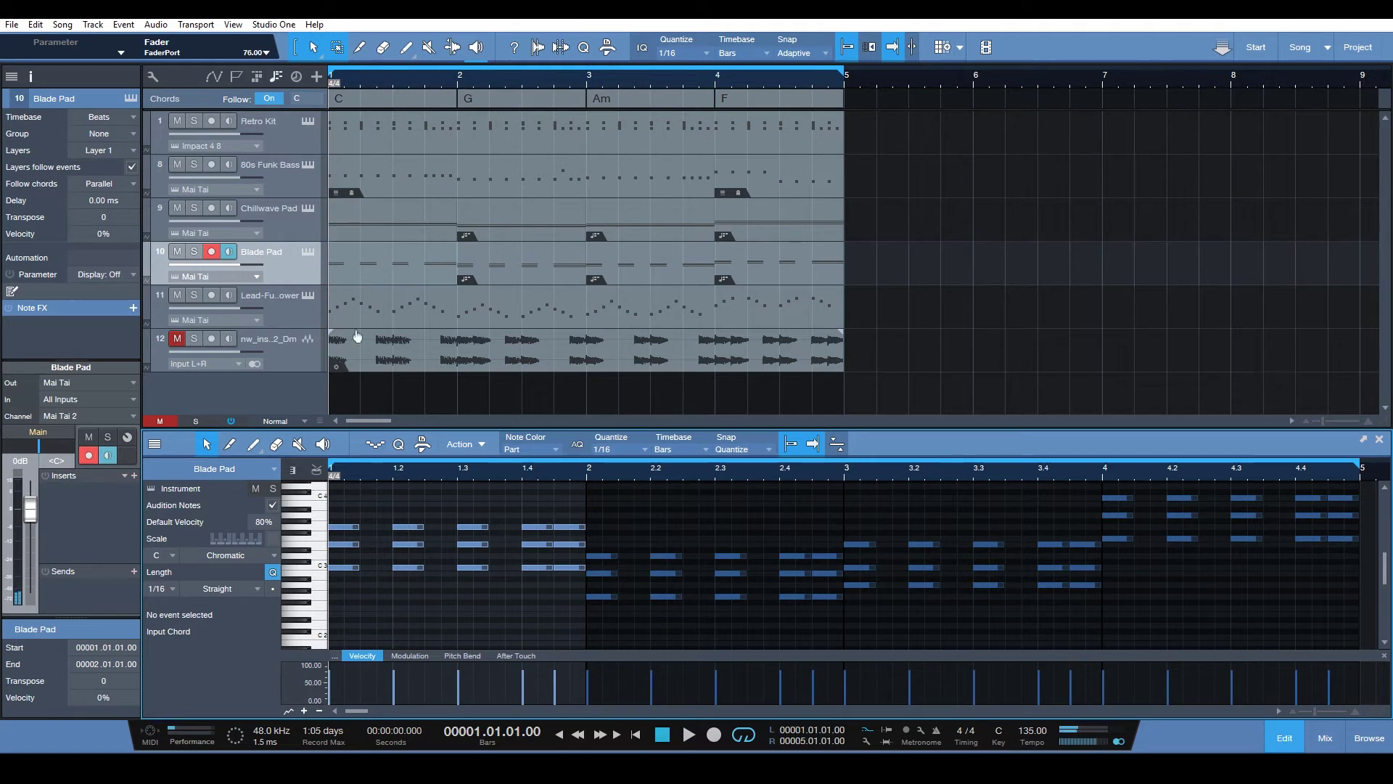
Step: Unmute the audio loop track, play the song with it, and return to bar 1
{"action": "left_click", "coordinate": [179, 340]}
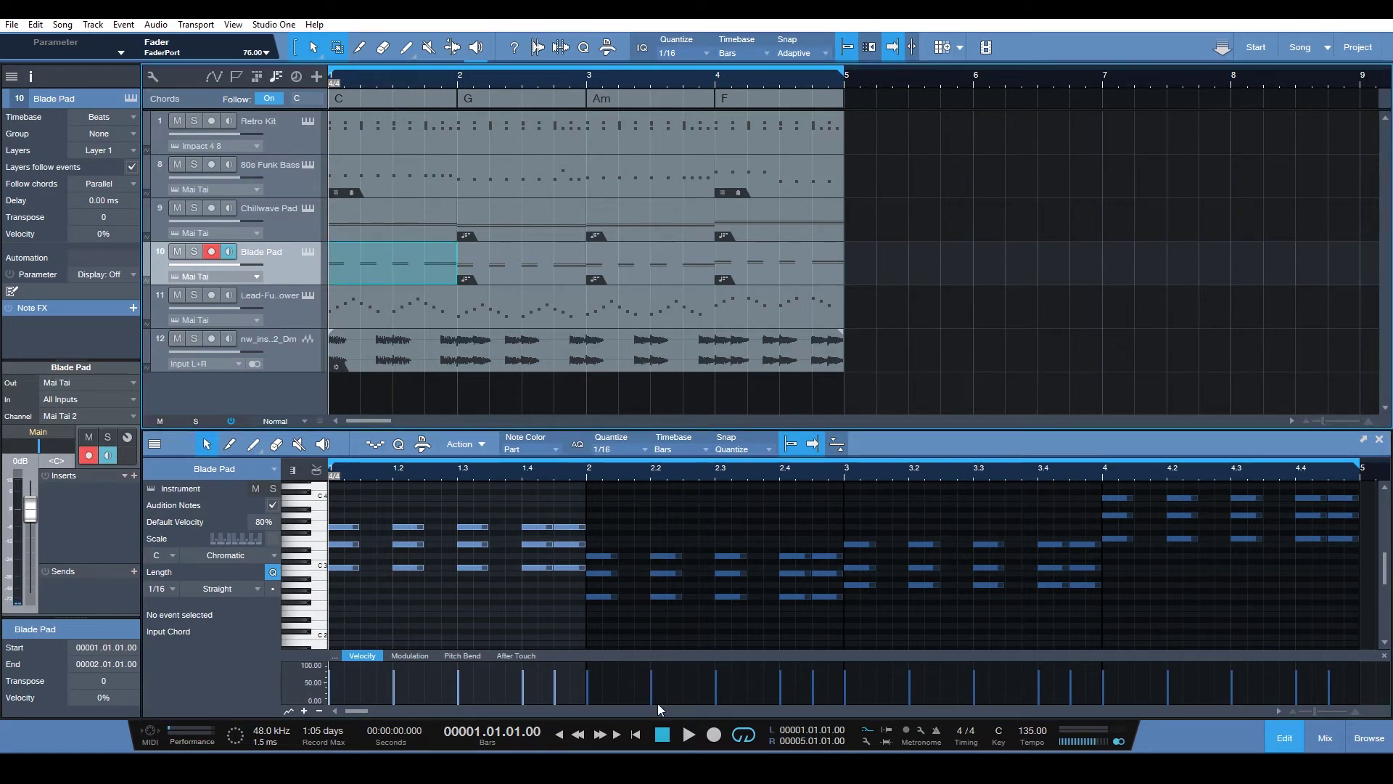
{"action": "left_click", "coordinate": [691, 736]}
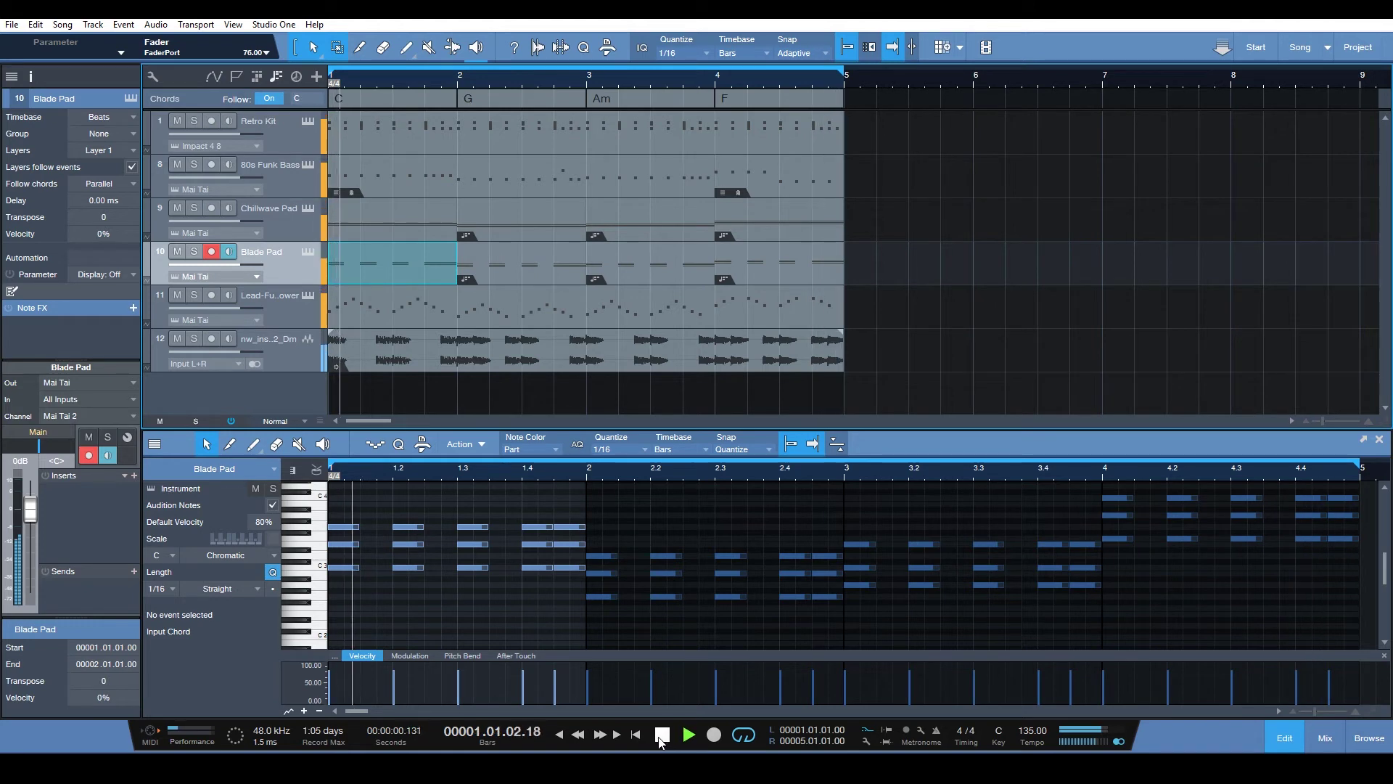
{"action": "left_click", "coordinate": [659, 736]}
{"action": "left_click", "coordinate": [660, 737]}
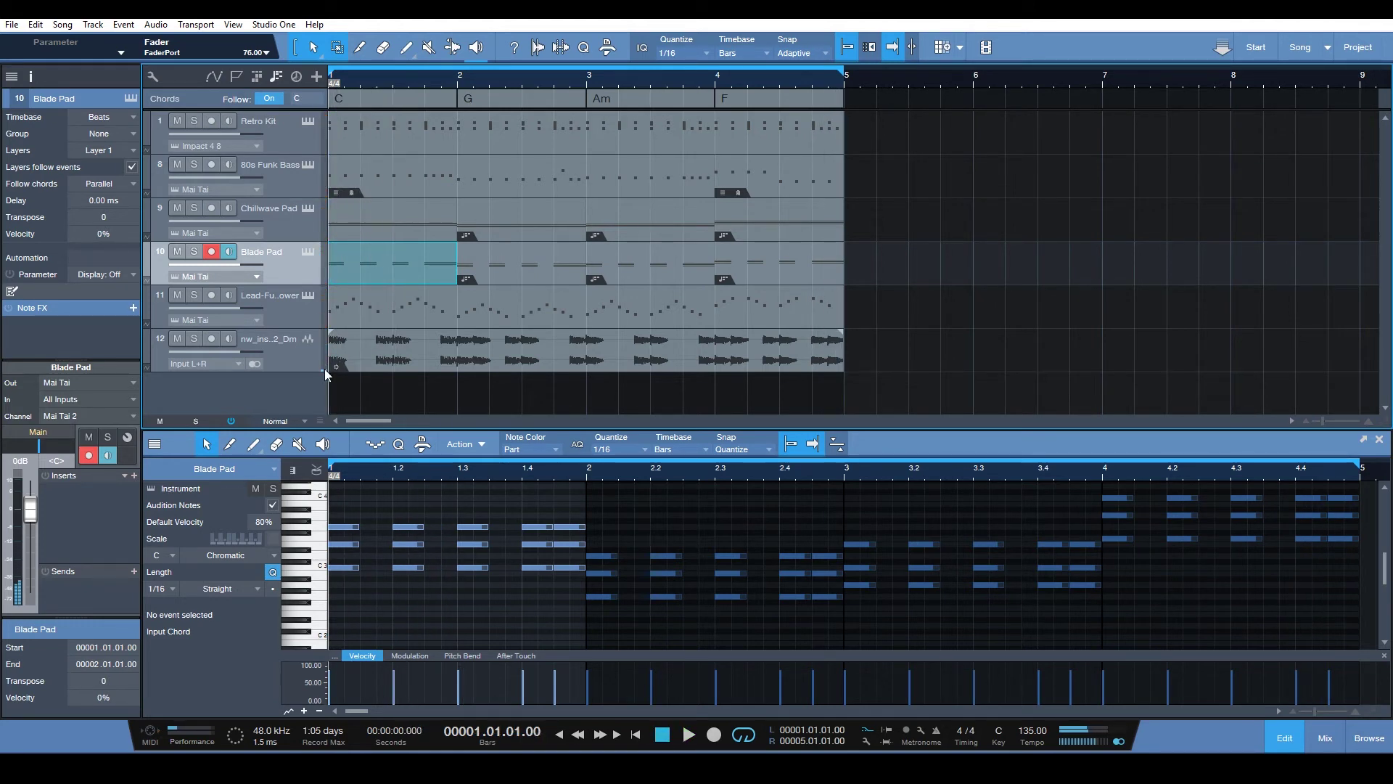
Step: Run Audio > Detect Chords on the duran bass audio loop
{"action": "left_click", "coordinate": [363, 367]}
{"action": "right_click", "coordinate": [407, 361]}
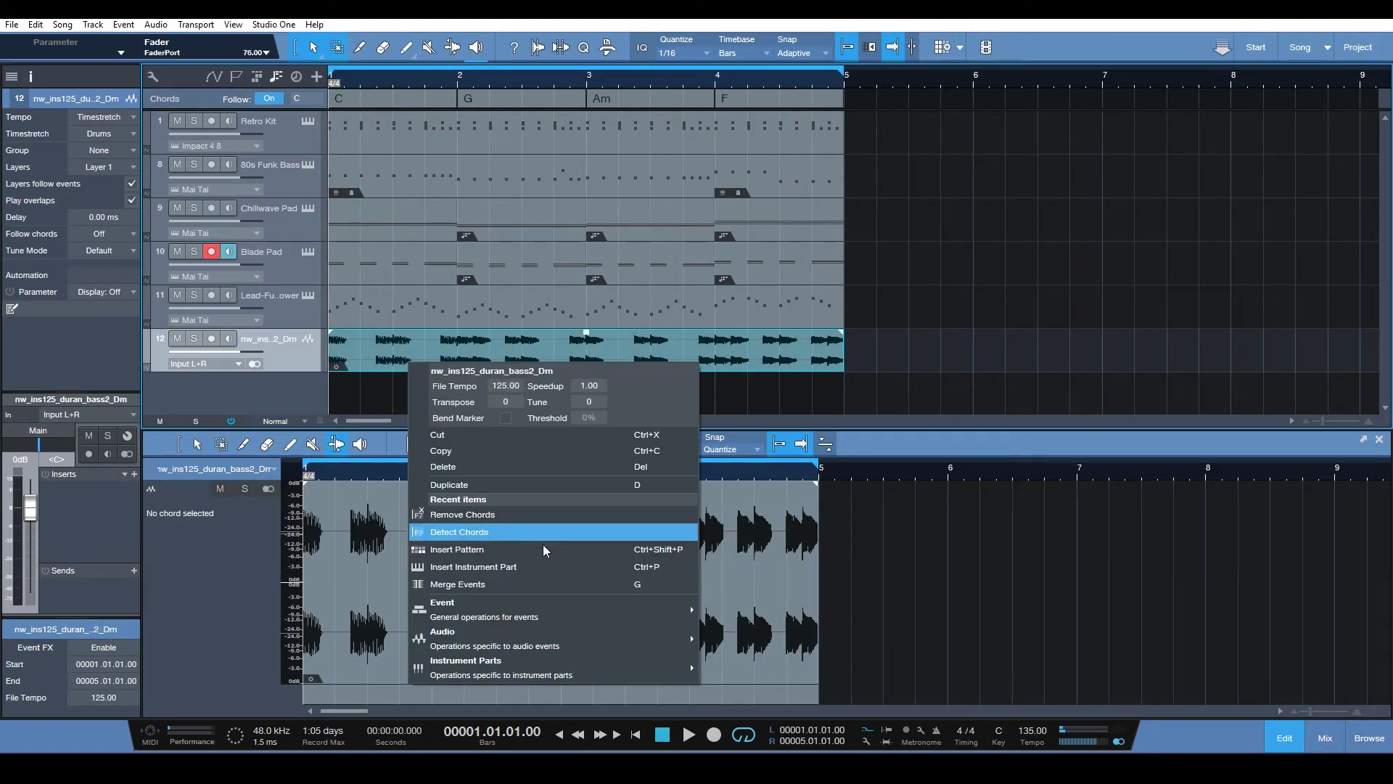
{"action": "mouse_move", "coordinate": [532, 633]}
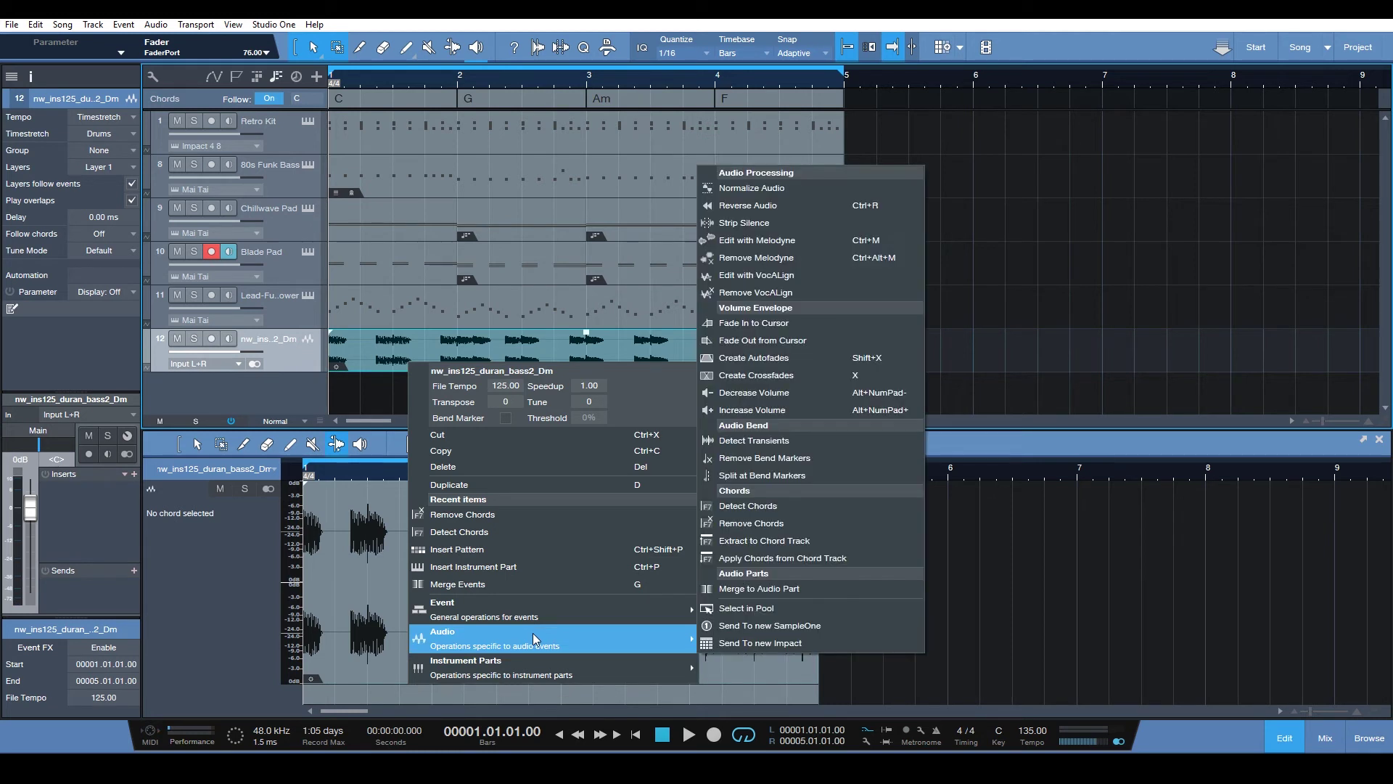
{"action": "left_click", "coordinate": [785, 507]}
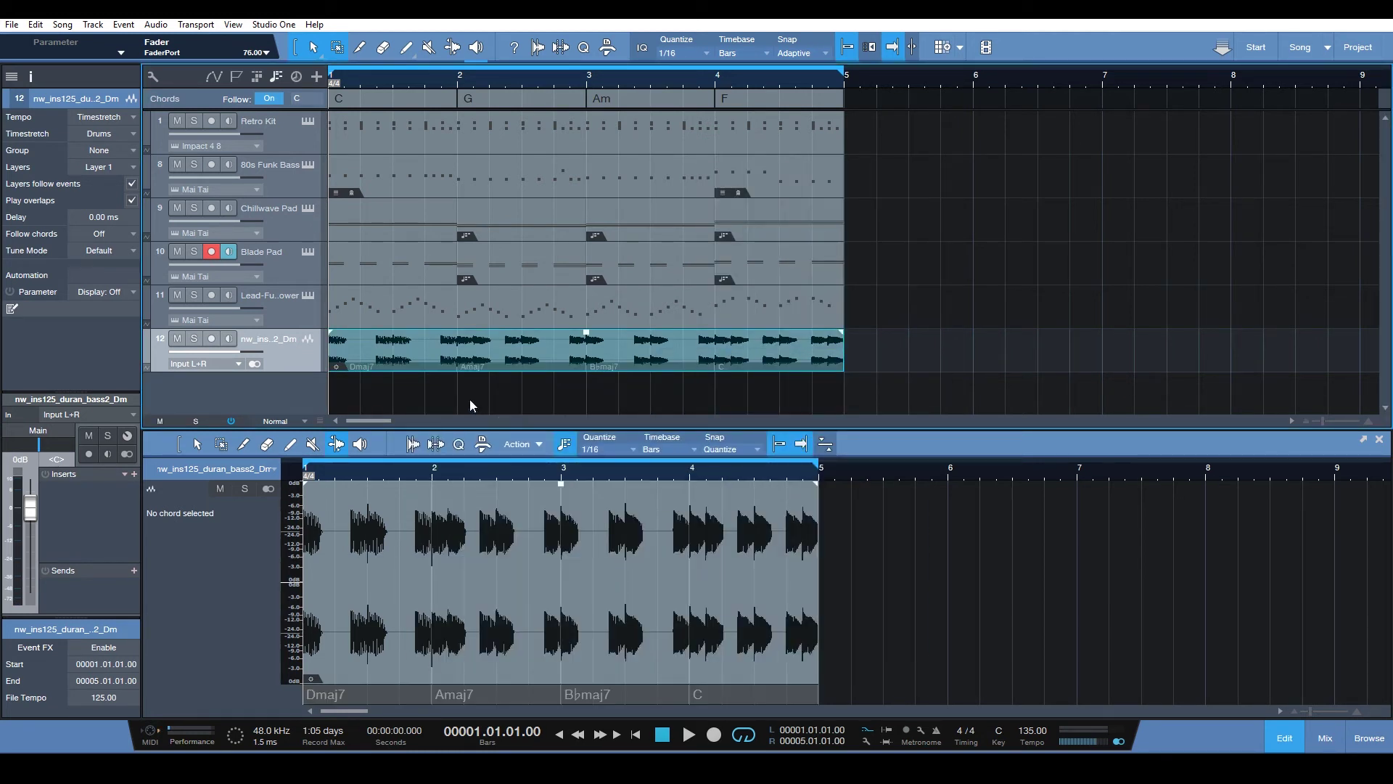
Step: Set the loop to follow chords in Parallel with Bass Guitar tune mode, then play
{"action": "left_click", "coordinate": [109, 251]}
{"action": "left_click", "coordinate": [111, 270]}
{"action": "left_click", "coordinate": [103, 252]}
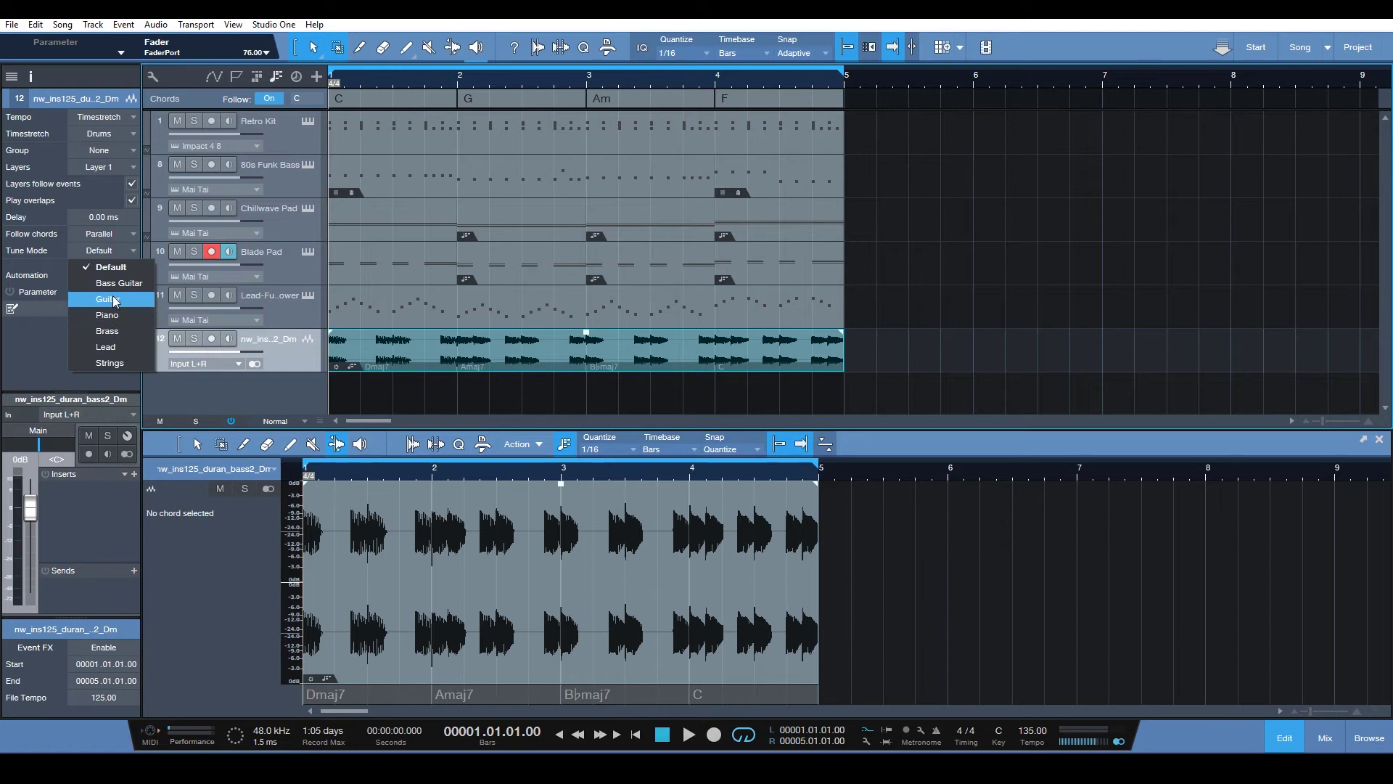
{"action": "left_click", "coordinate": [119, 284]}
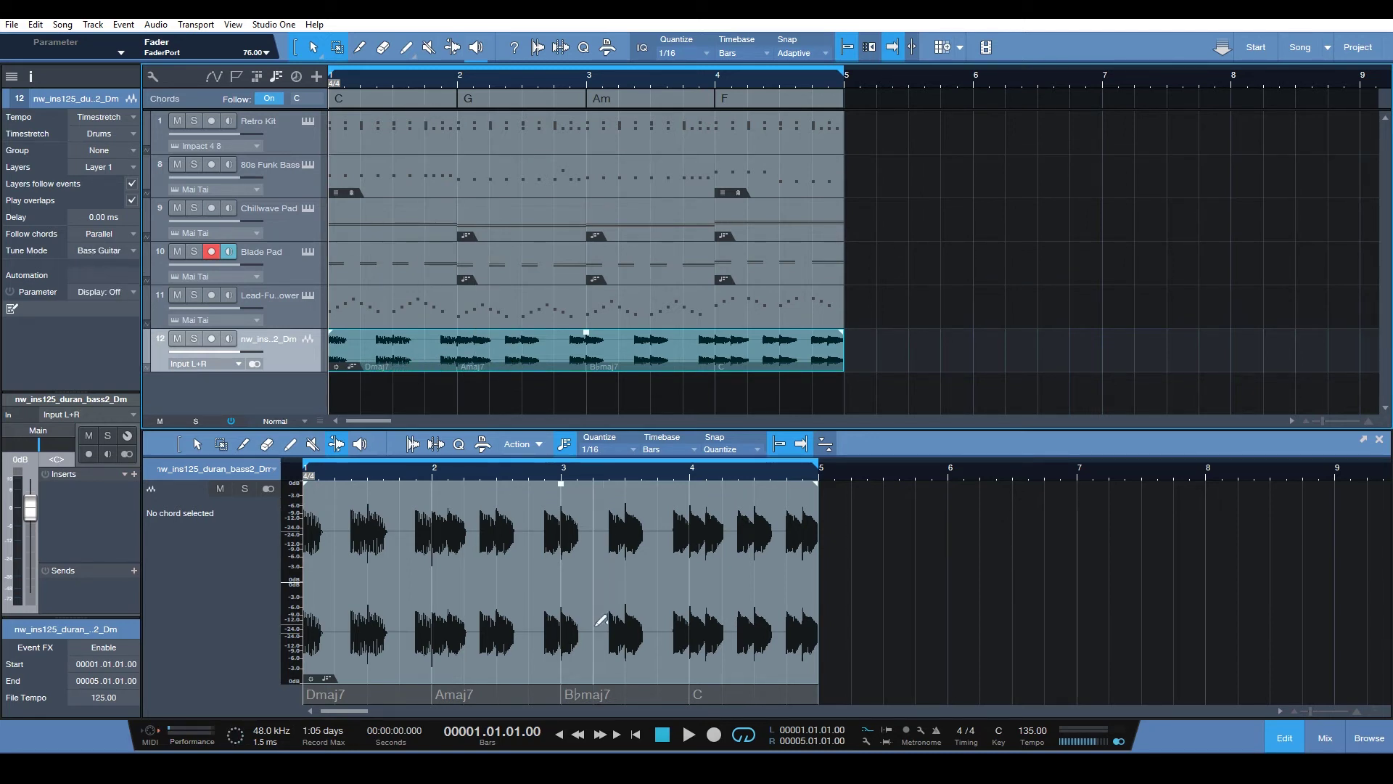
{"action": "left_click", "coordinate": [688, 735]}
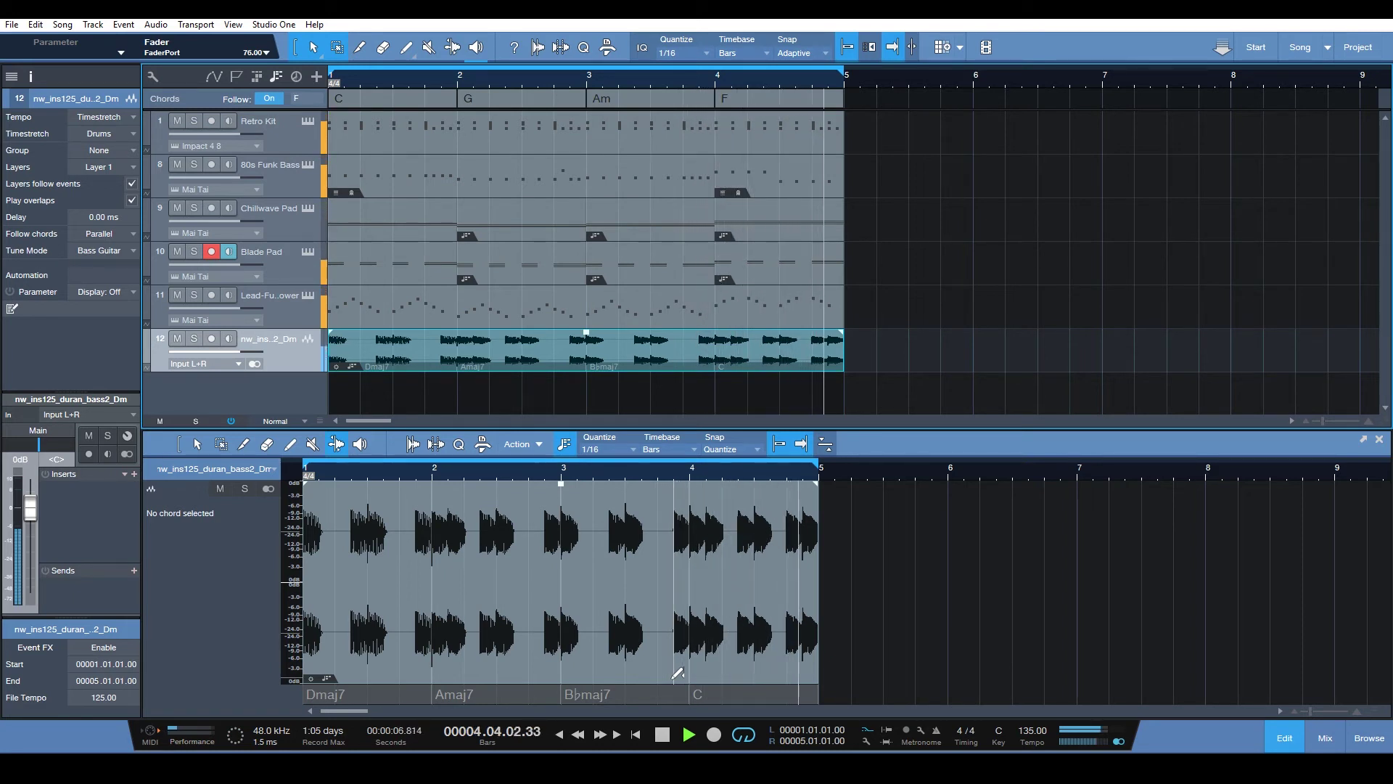
{"action": "left_click", "coordinate": [101, 229]}
{"action": "left_click", "coordinate": [112, 251]}
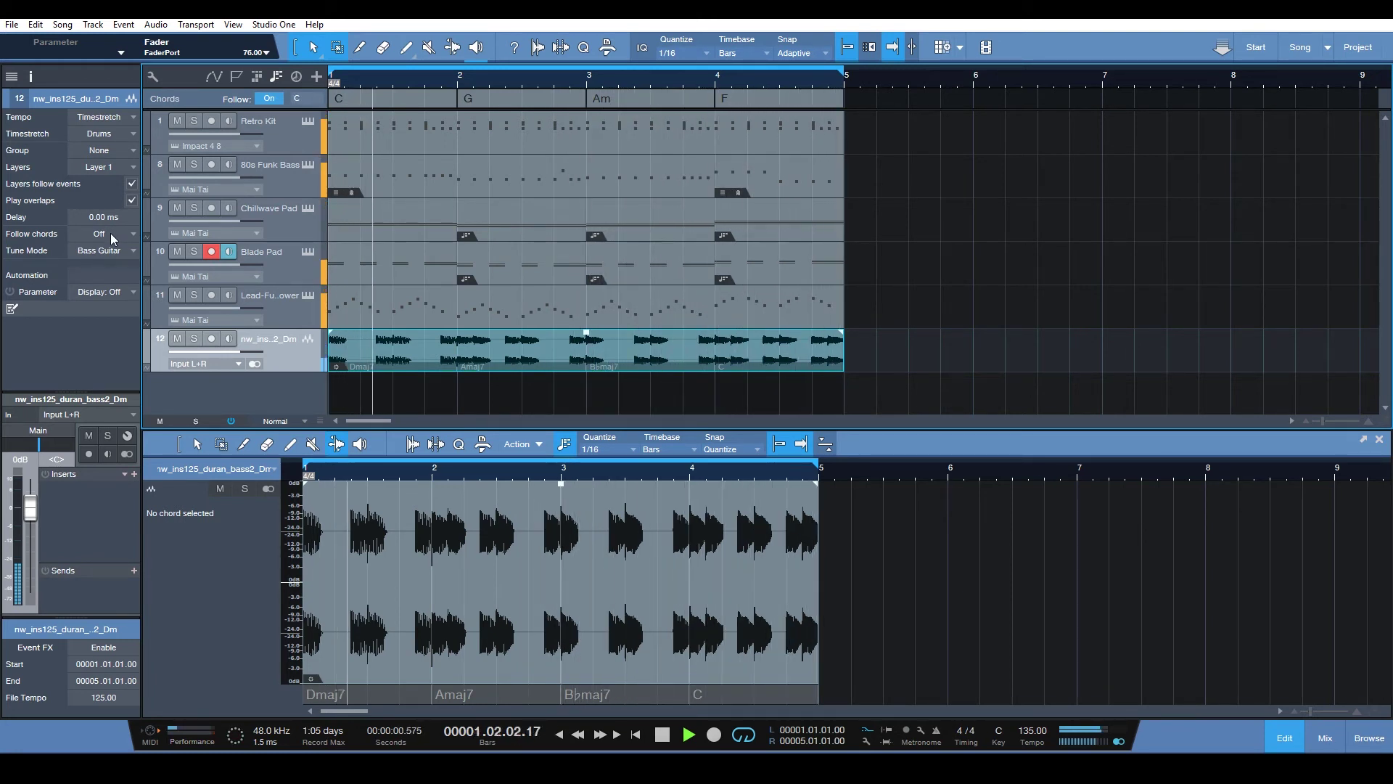
{"action": "left_click", "coordinate": [110, 233]}
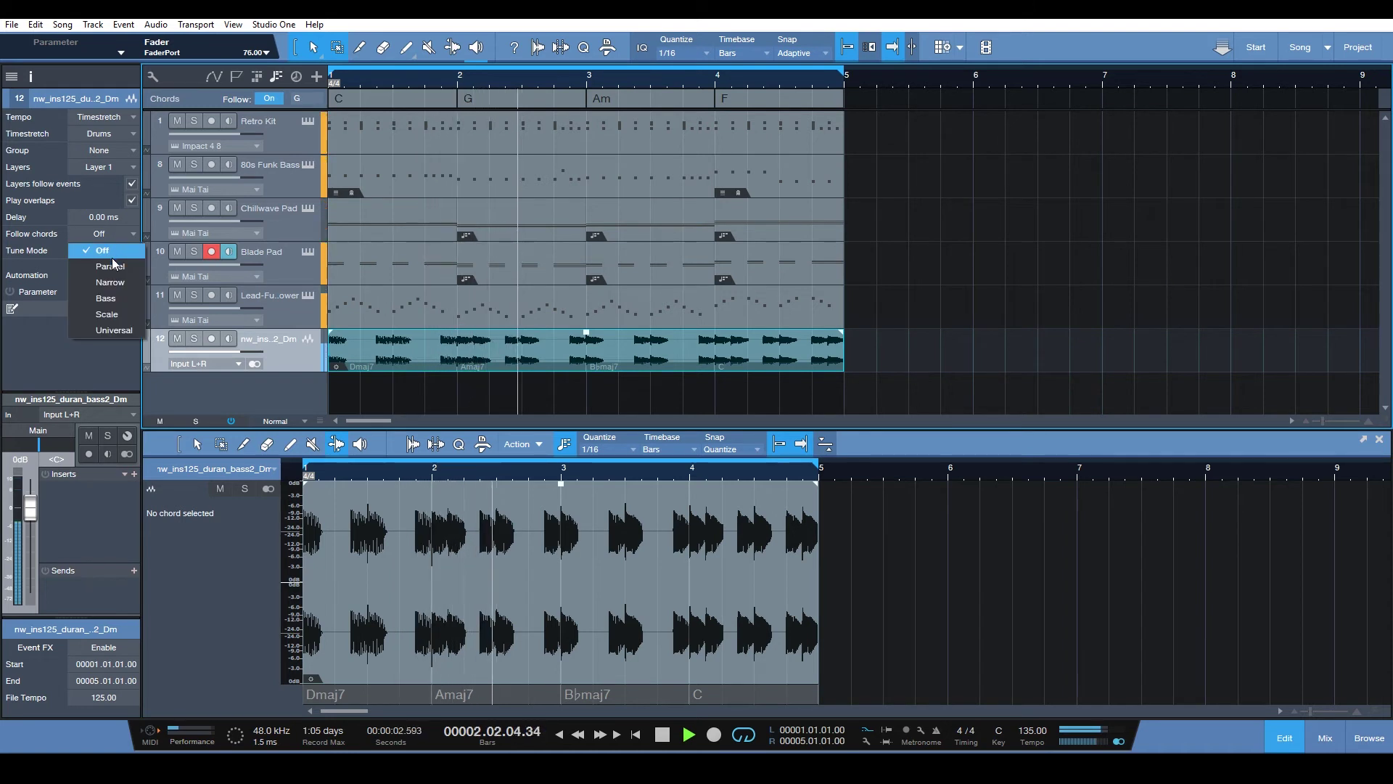
{"action": "left_click", "coordinate": [111, 264]}
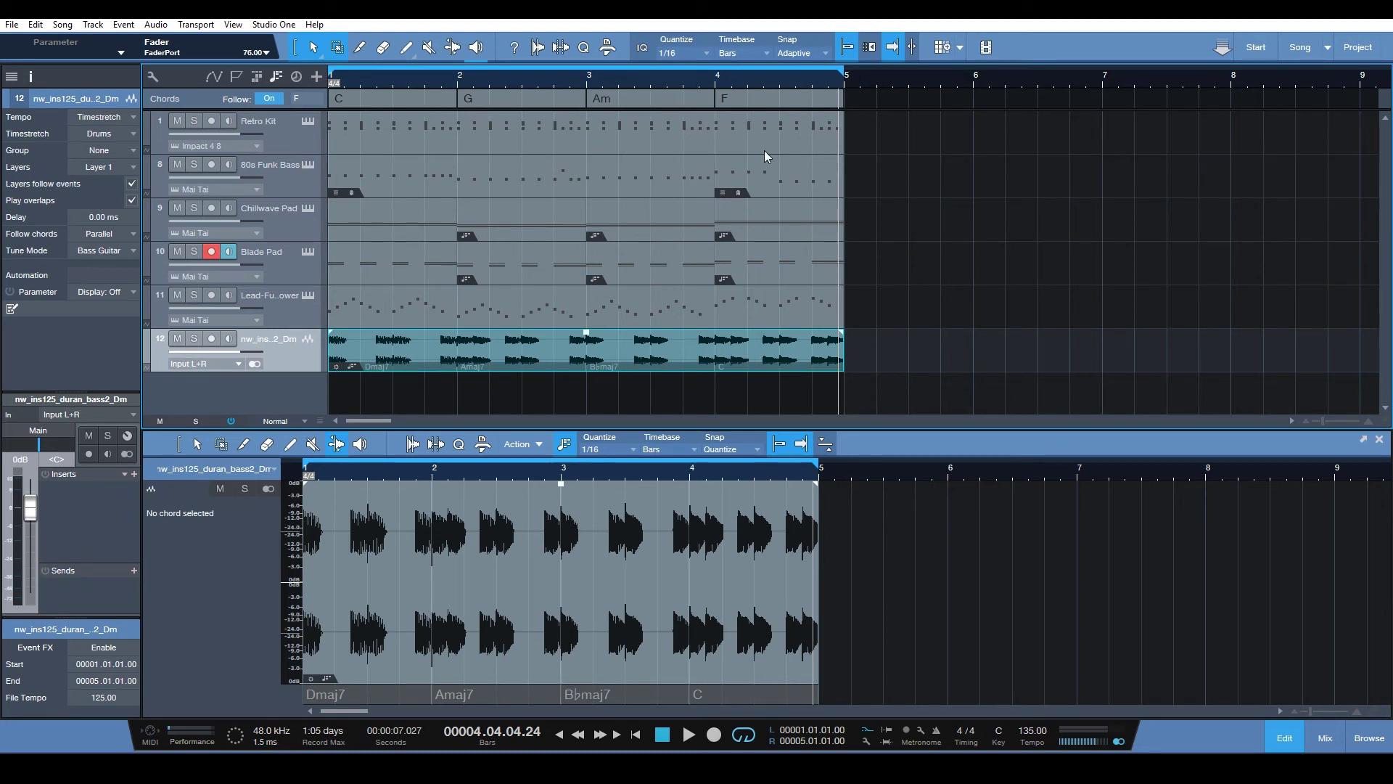
Step: Move the editor from the Lead-Funk Tower pattern to the Chillwave Pad part, selecting its bar-2 event
{"action": "left_click", "coordinate": [464, 315]}
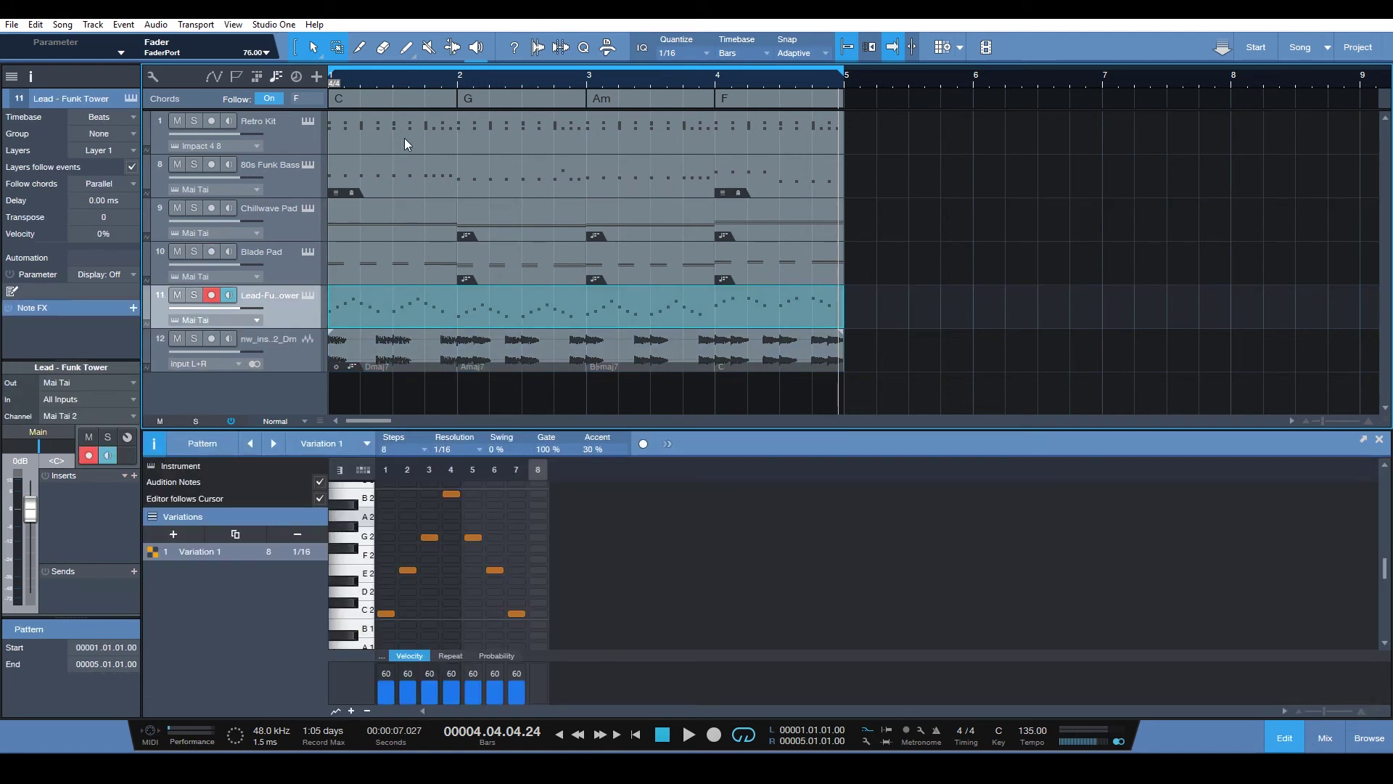
{"action": "left_click", "coordinate": [439, 190]}
{"action": "left_click", "coordinate": [438, 218]}
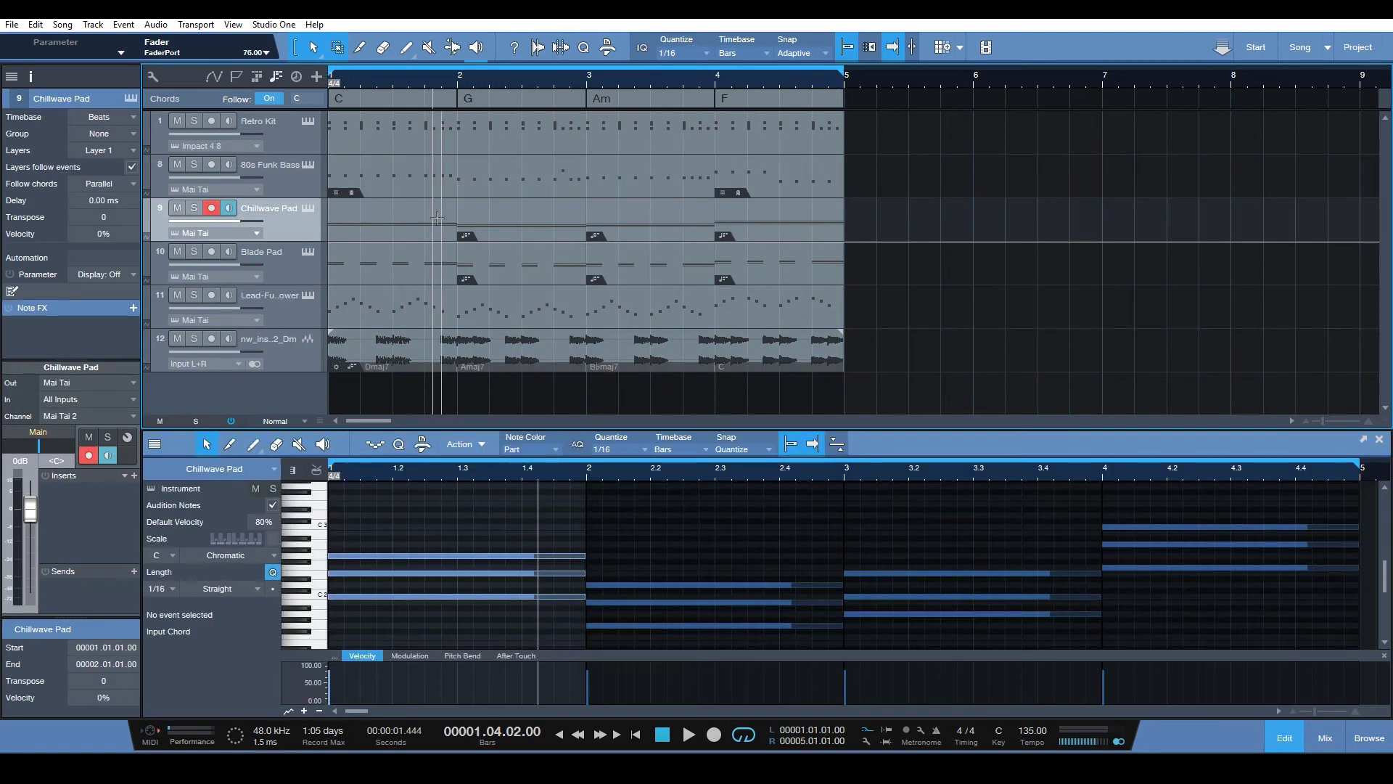
{"action": "left_click", "coordinate": [469, 218]}
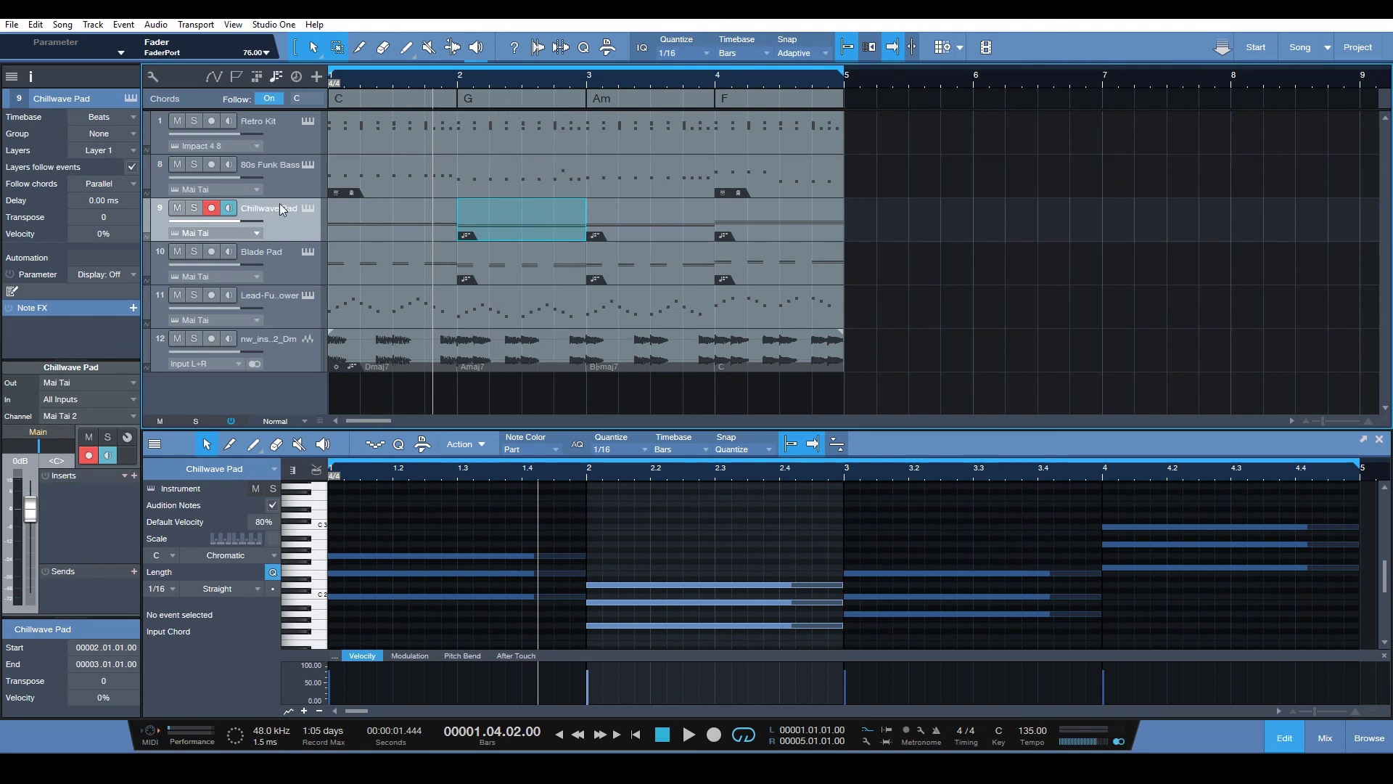
{"action": "left_click", "coordinate": [109, 189]}
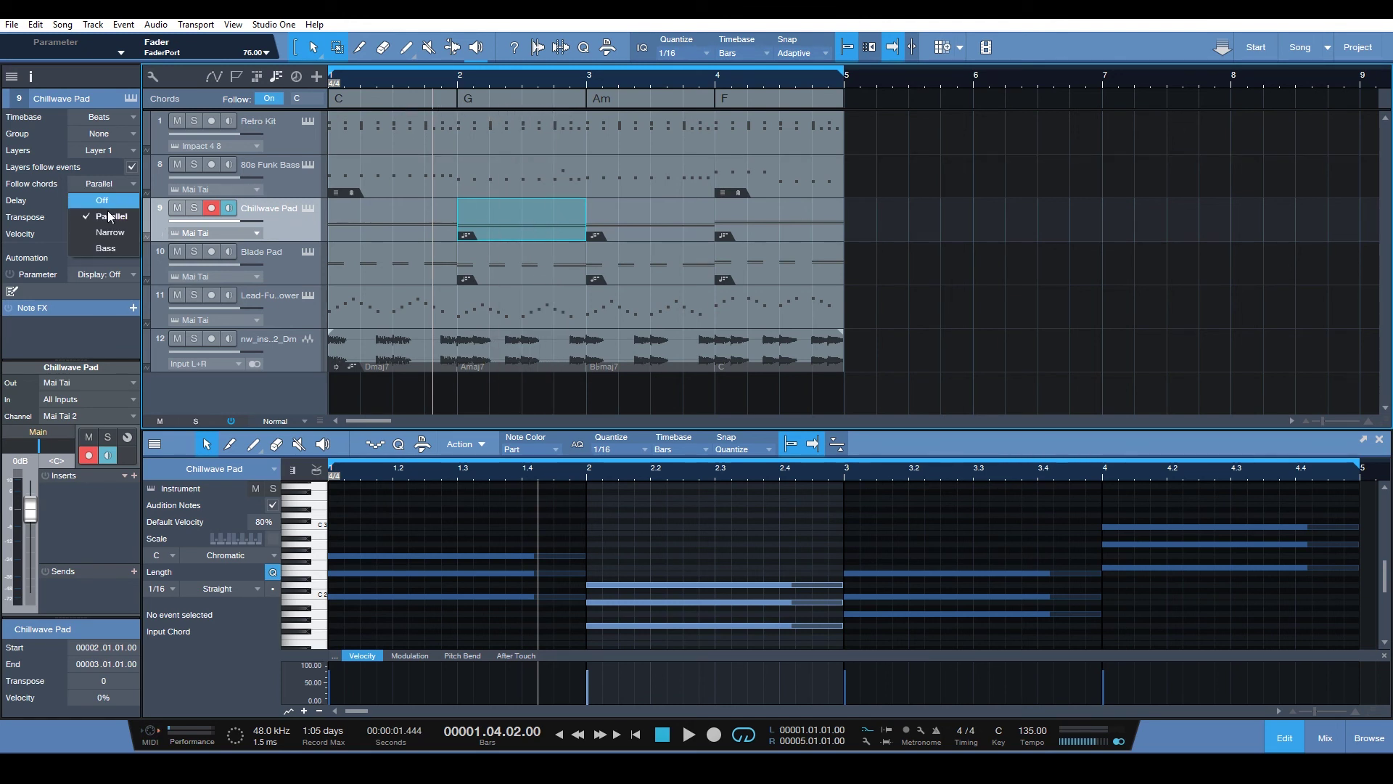
{"action": "left_click", "coordinate": [113, 185]}
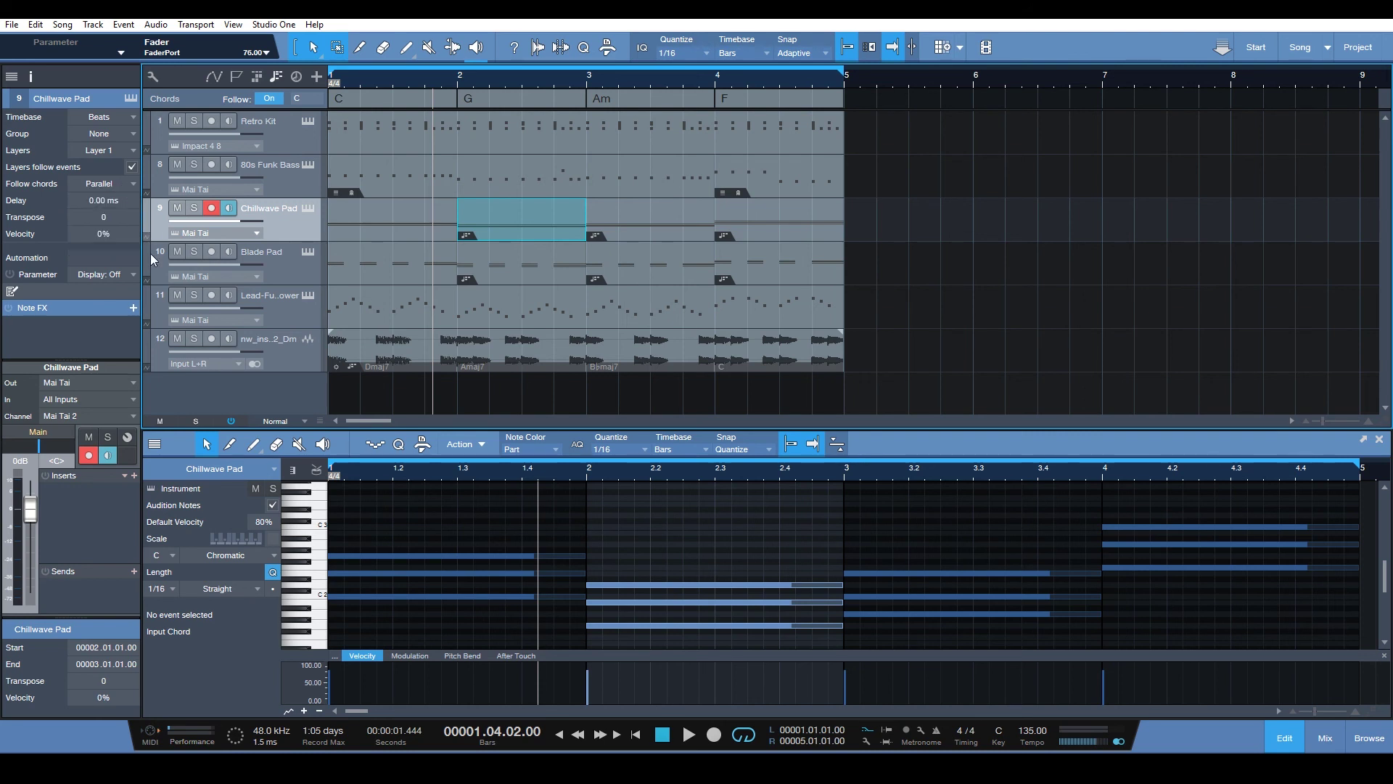